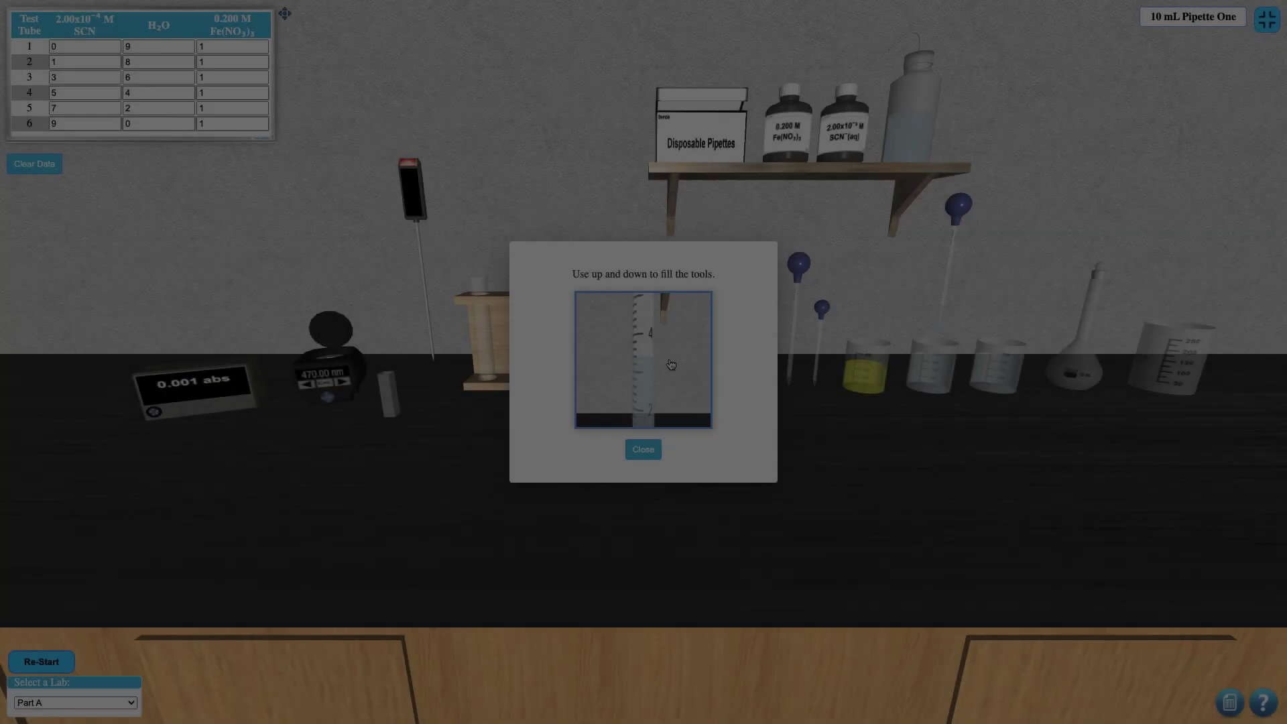
# - Draw solution up into a pipette and close the filling window
pyautogui.click(558, 375)
pyautogui.click(555, 386)
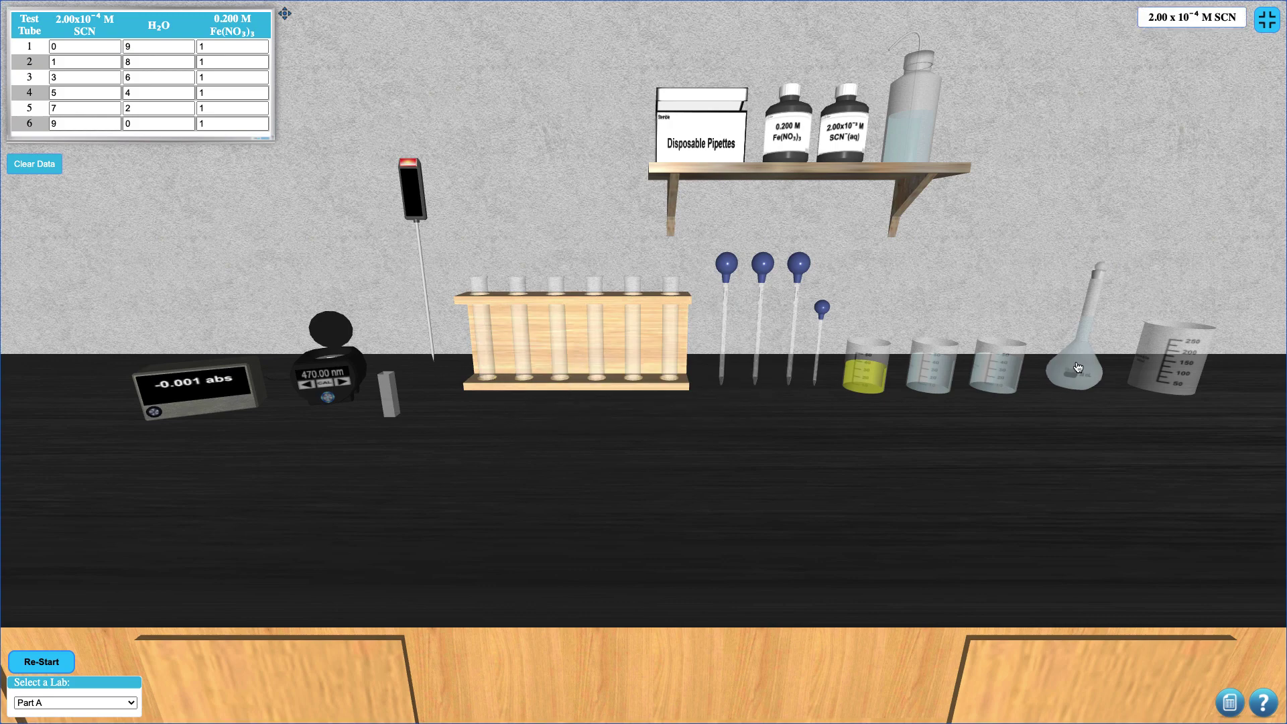
pyautogui.moveTo(1076, 385); pyautogui.dragTo(1142, 396)
pyautogui.moveTo(762, 308); pyautogui.dragTo(1079, 386)
pyautogui.press('Up')
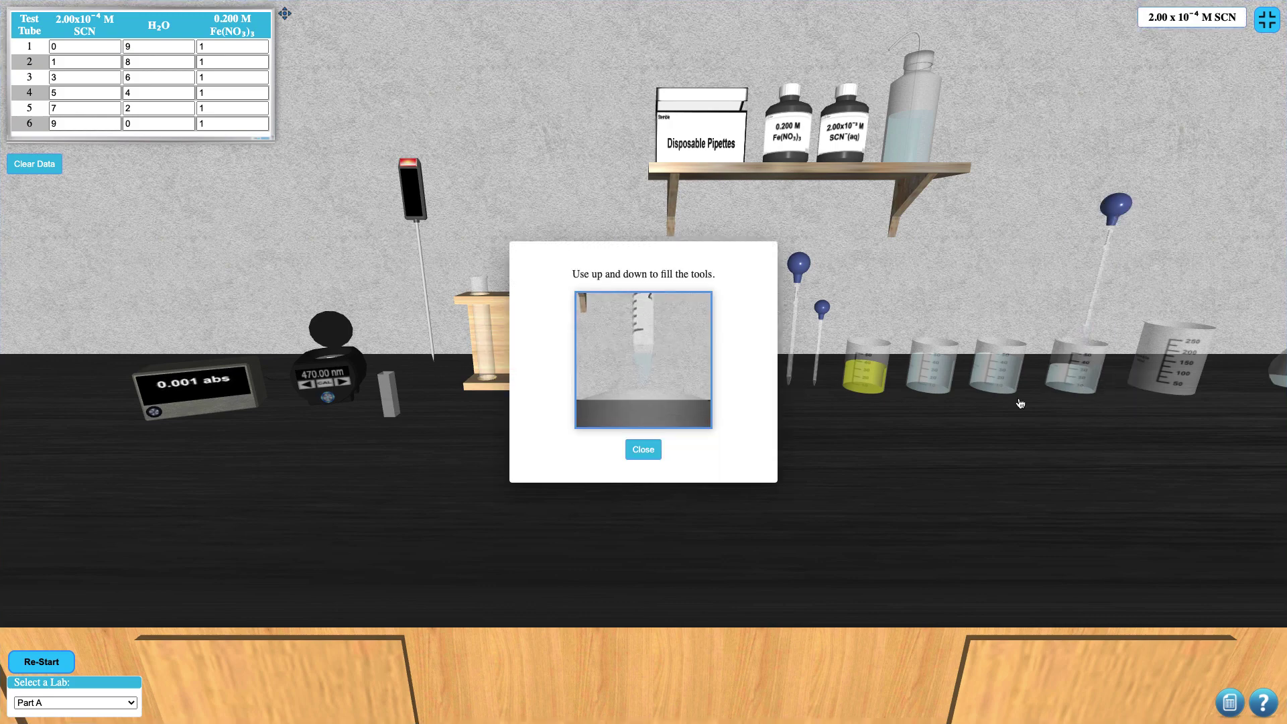
pyautogui.click(652, 452)
# - Dispense the pipette into test tube 2 and bring up the tube-recipe data table
pyautogui.click(477, 330)
pyautogui.click(654, 377)
pyautogui.moveTo(761, 308)
pyautogui.mouseDown()
pyautogui.moveTo(520, 322)
pyautogui.moveTo(866, 373)
pyautogui.mouseUp()
pyautogui.click(643, 348)
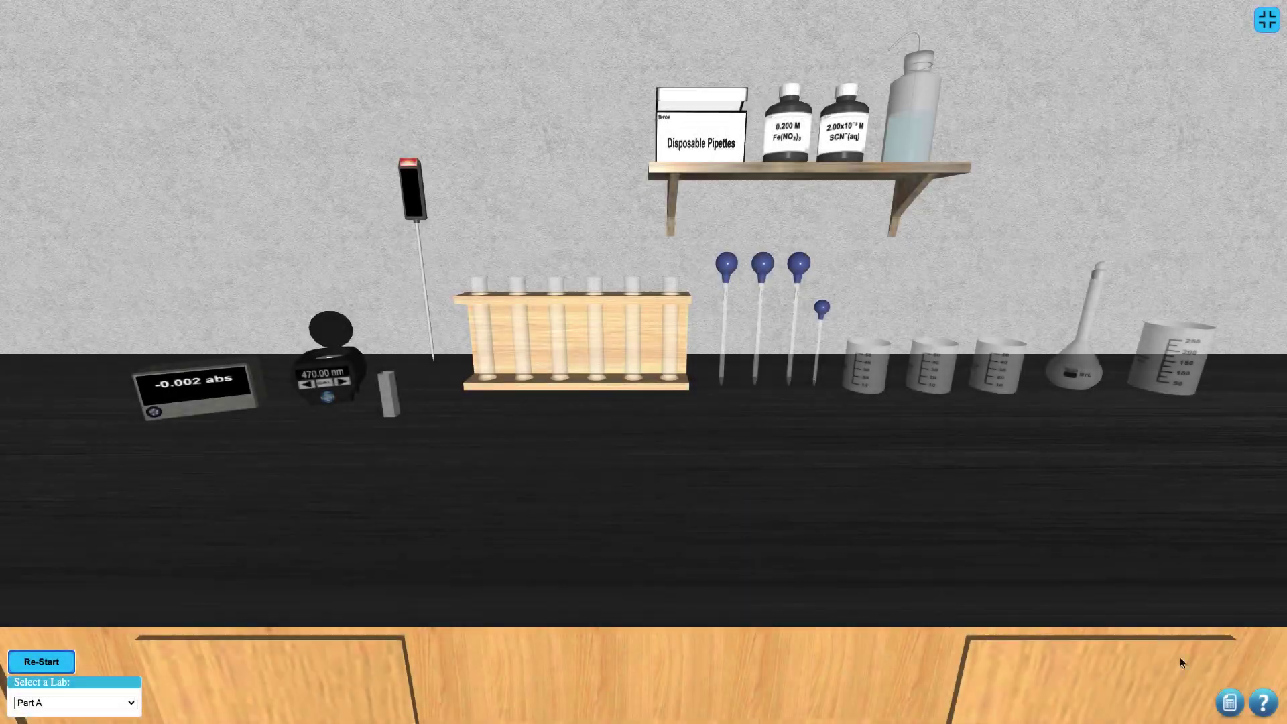
pyautogui.click(1231, 704)
# - Enter the SCN, water and Fe(NO₃)₃ volumes for tubes 1–4 in the data table
pyautogui.press('Tab')
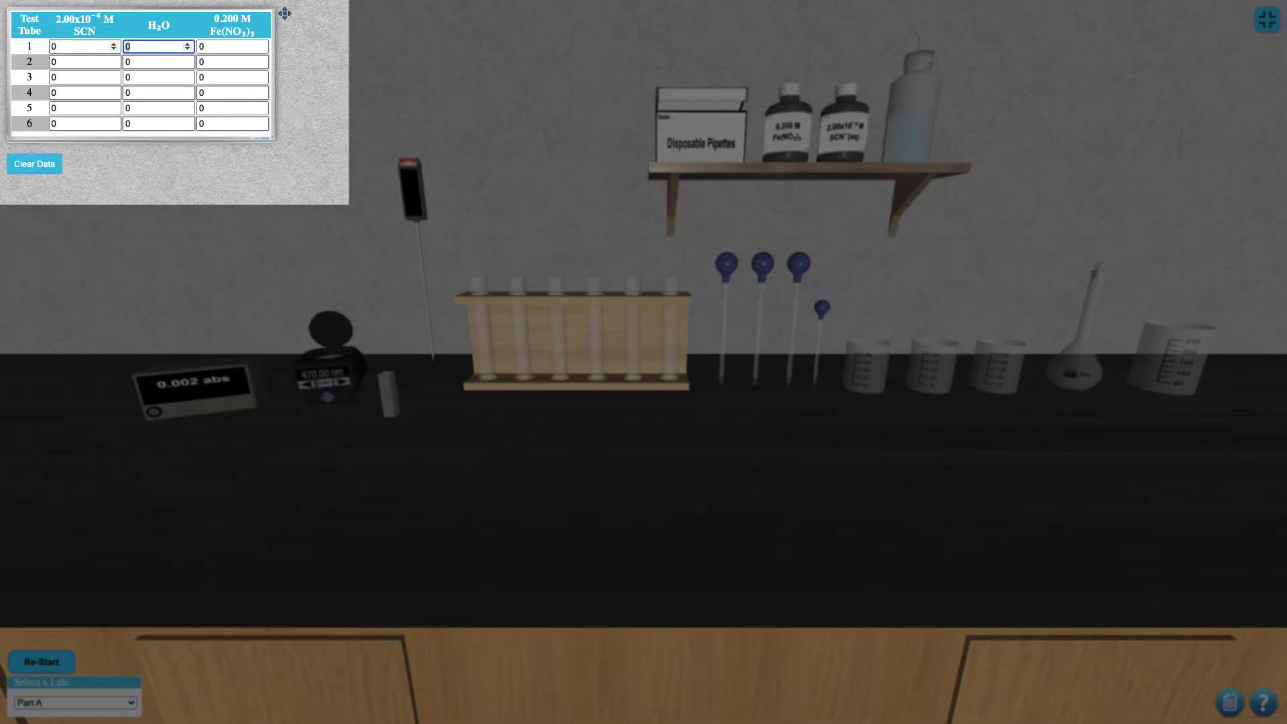
pyautogui.press('Tab')
pyautogui.write('1')
pyautogui.press('Tab')
pyautogui.write('8')
pyautogui.press('Tab')
pyautogui.write('1')
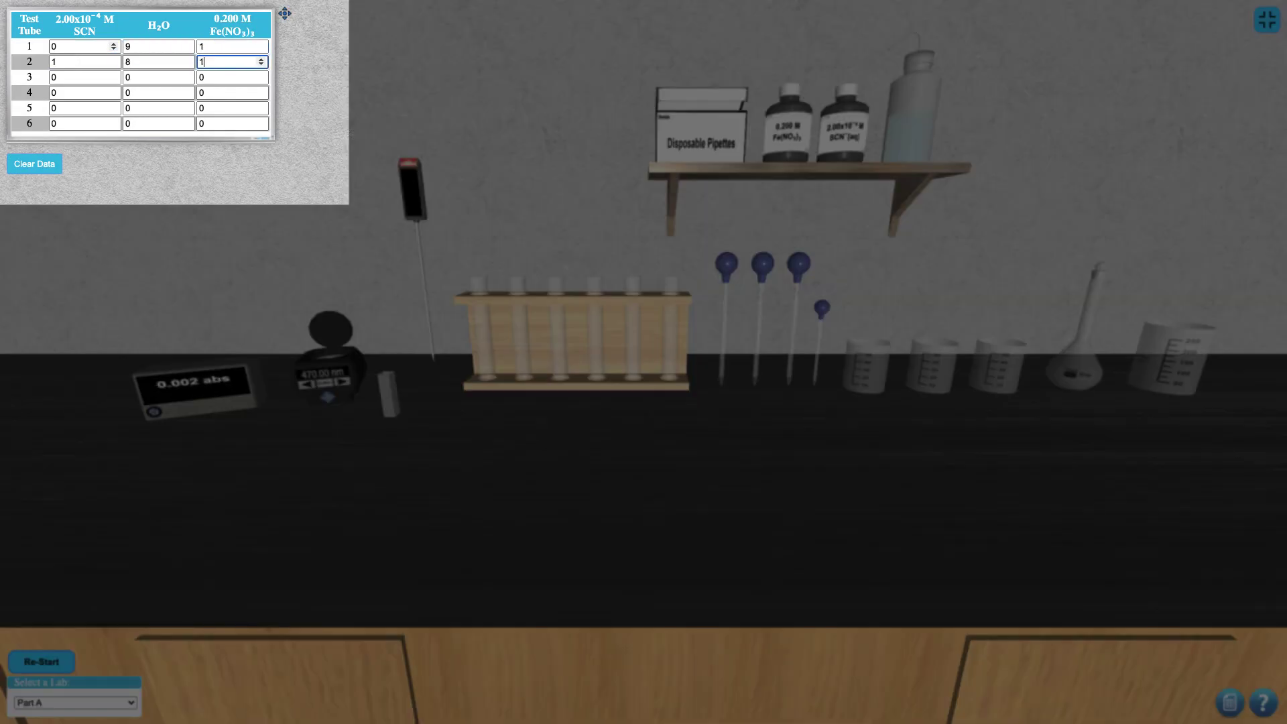
pyautogui.press('Tab')
pyautogui.write('6')
pyautogui.press('Tab')
pyautogui.press('1')
# - Correct tube 4's water from 41 to 4 mL and enter the remaining volumes (SCN 7, 9 mL)
pyautogui.press('Tab')
pyautogui.write('5')
pyautogui.press('Tab')
pyautogui.write('41')
pyautogui.press('Tab')
pyautogui.click(139, 92)
pyautogui.press('BackSpace')
pyautogui.press('Tab')
pyautogui.write('1')
pyautogui.press('Tab')
pyautogui.write('7')
pyautogui.press('Tab')
pyautogui.write('2')
pyautogui.press('Tab')
pyautogui.write('1')
pyautogui.press('Tab')
pyautogui.write('9')
pyautogui.press('Tab')
pyautogui.press('Tab')
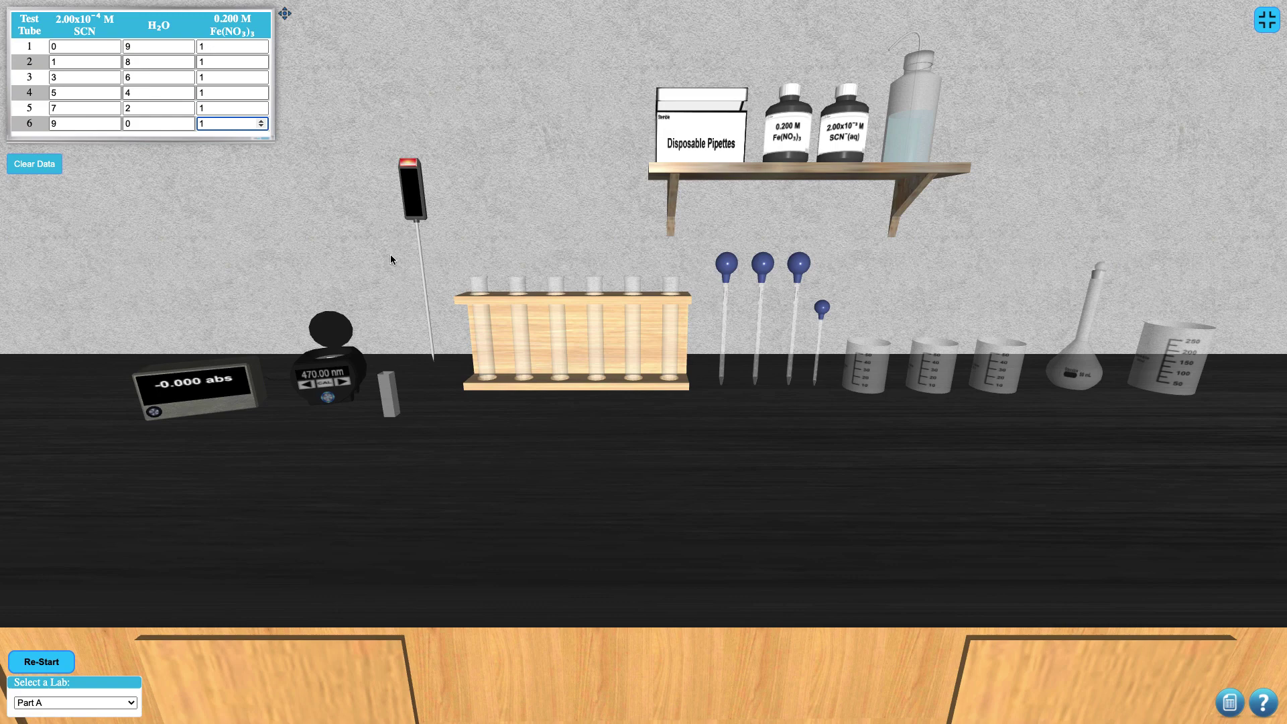
# - Pour 0.200 M Fe(NO₃)₃ into beaker one, SCN⁻ stock into beaker two, and deionized water into beaker three
pyautogui.click(582, 117)
pyautogui.click(788, 146)
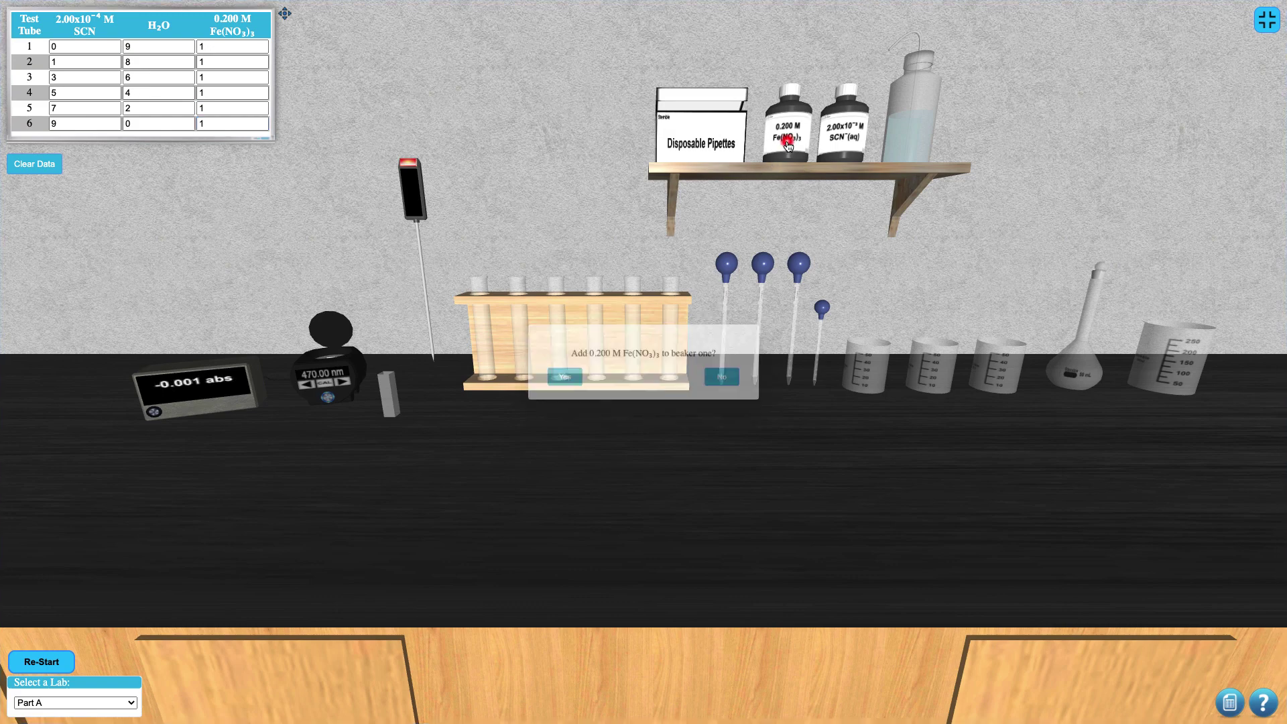
pyautogui.click(562, 379)
pyautogui.click(840, 144)
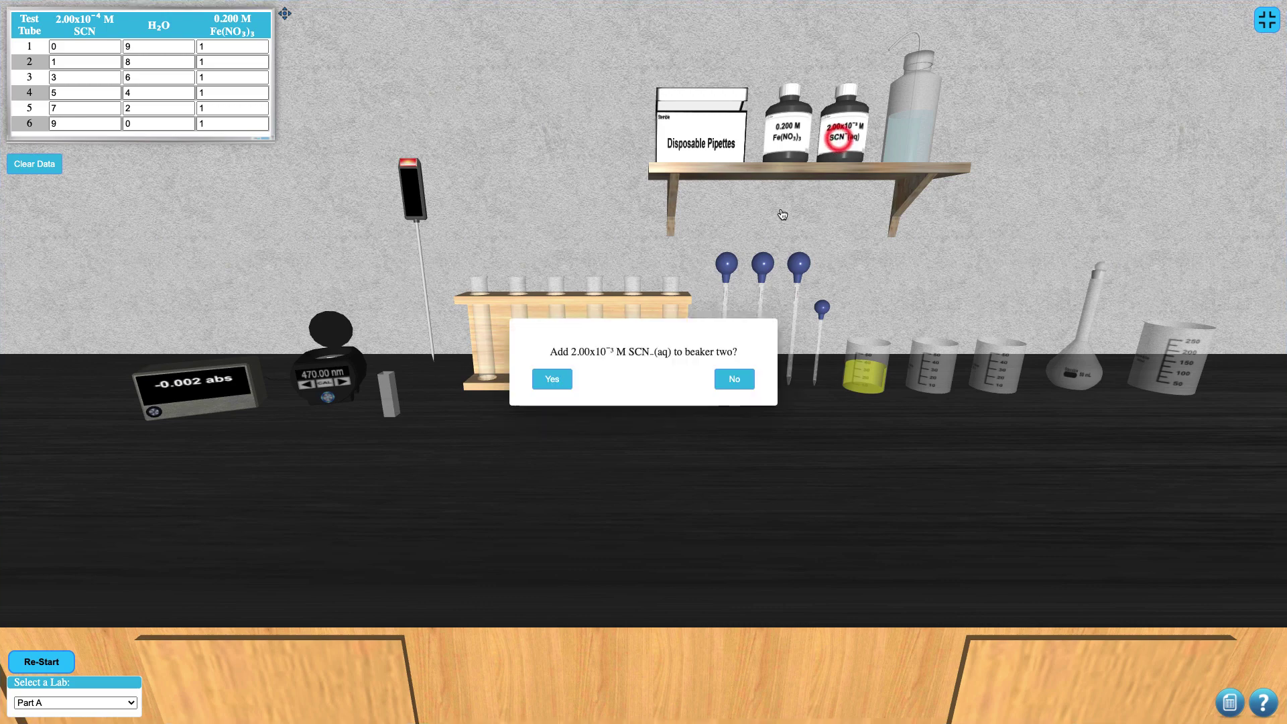
pyautogui.click(558, 379)
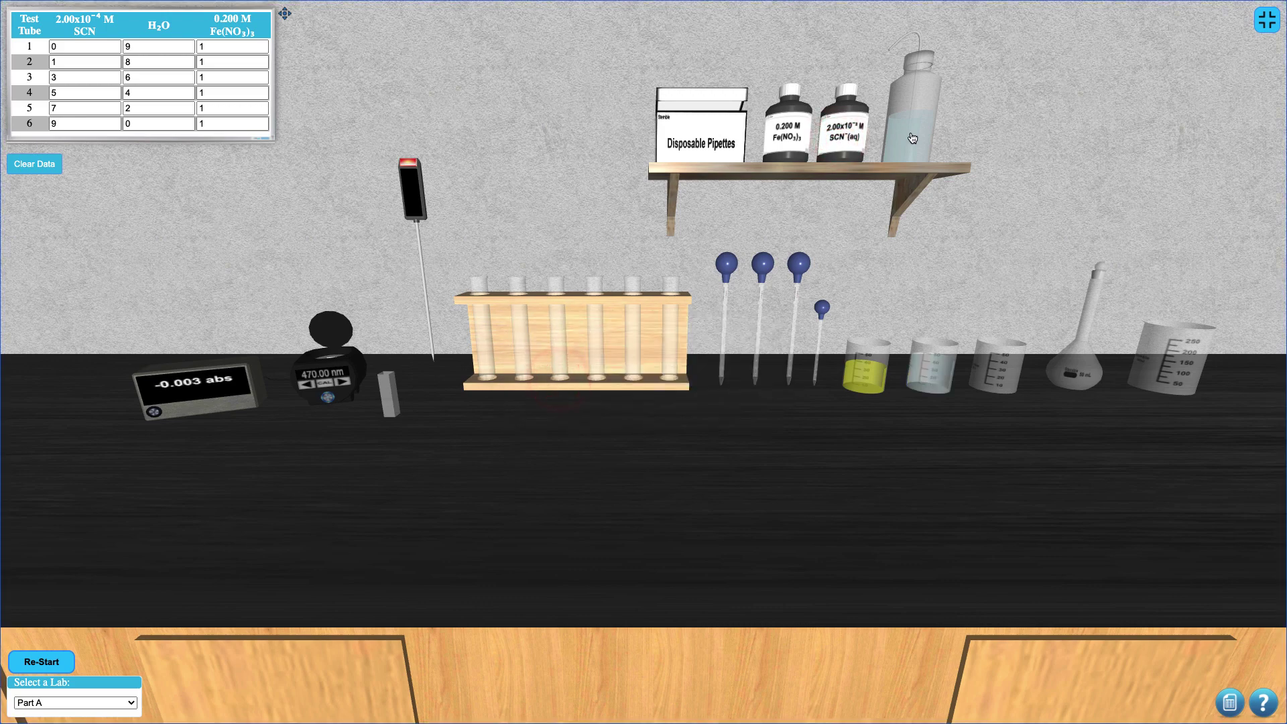
pyautogui.click(912, 121)
pyautogui.click(562, 380)
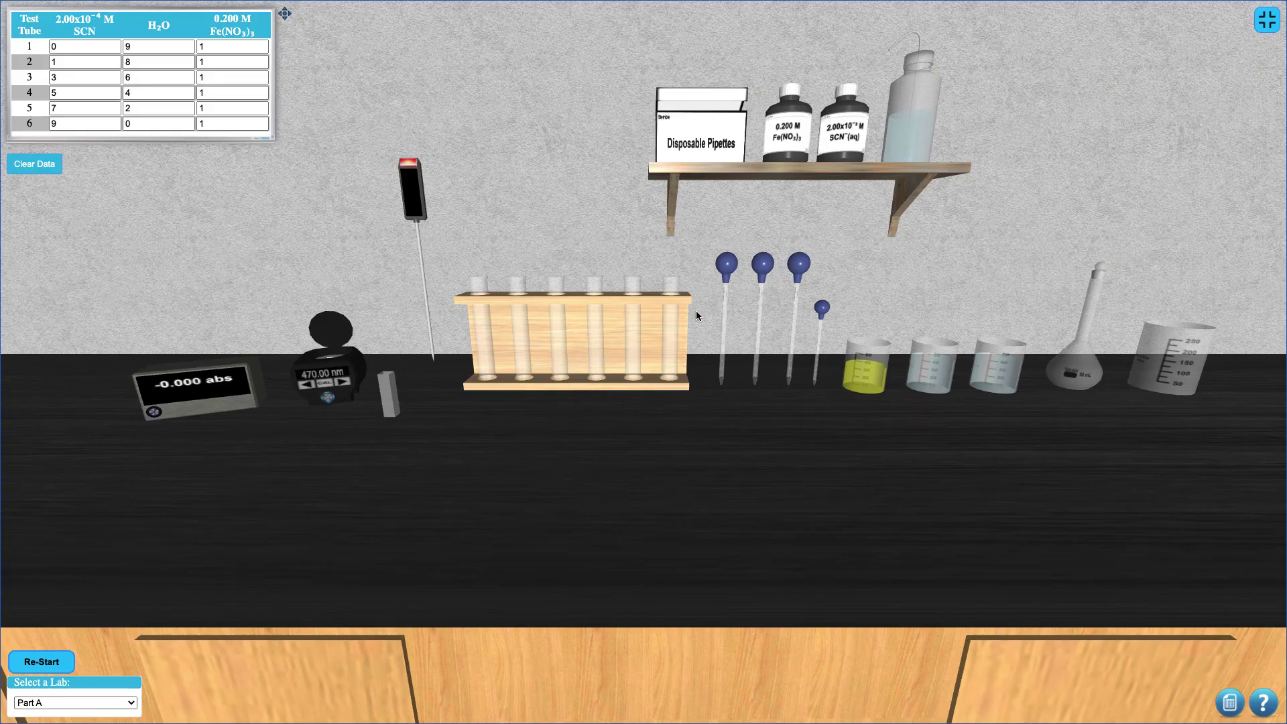
# - Fill pipette one with the SCN⁻ stock solution
pyautogui.click(723, 308)
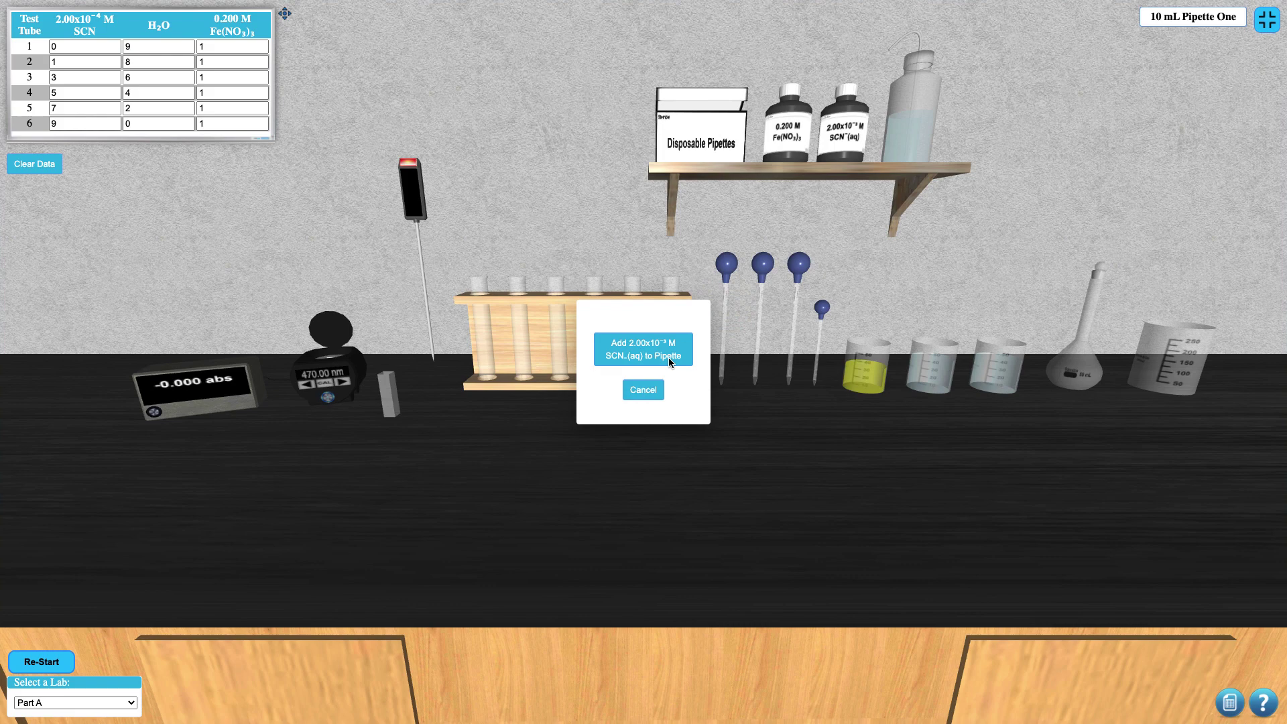
pyautogui.click(669, 360)
pyautogui.press('Up')
pyautogui.press('Up')
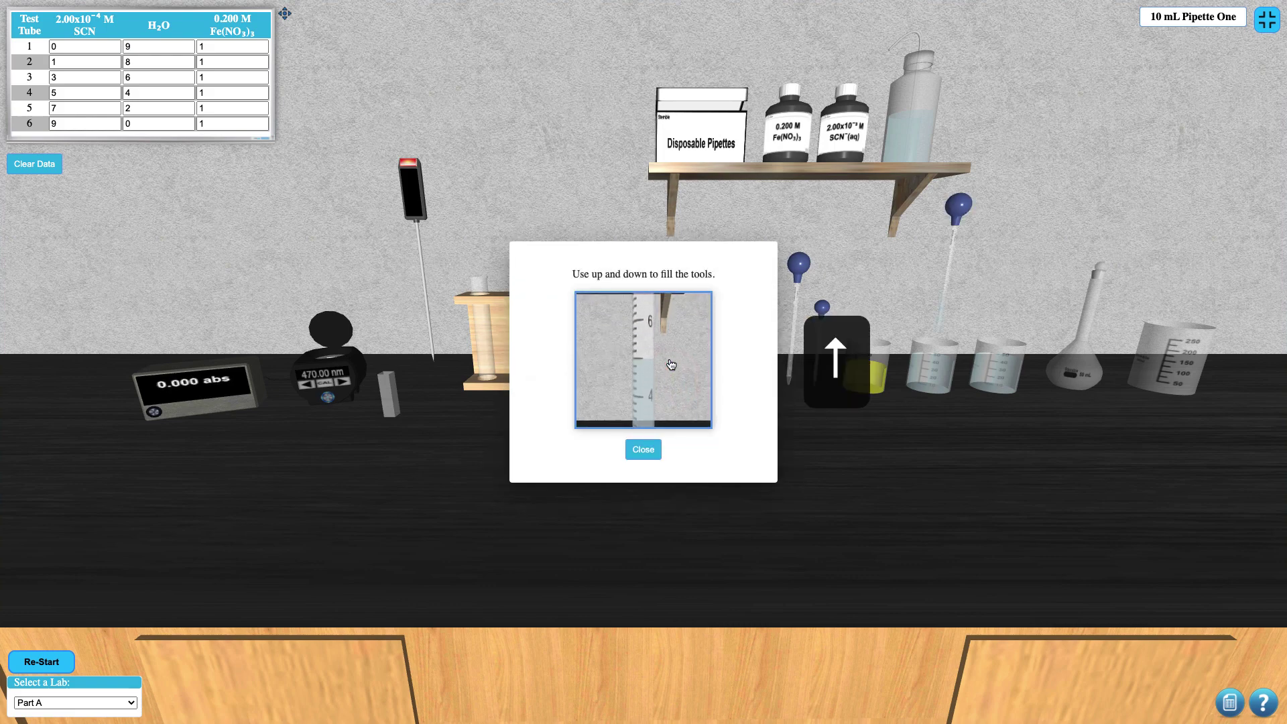
pyautogui.click(643, 450)
# - Transfer the SCN⁻ into the volumetric flask, top it up with water, and shake to mix
pyautogui.click(721, 335)
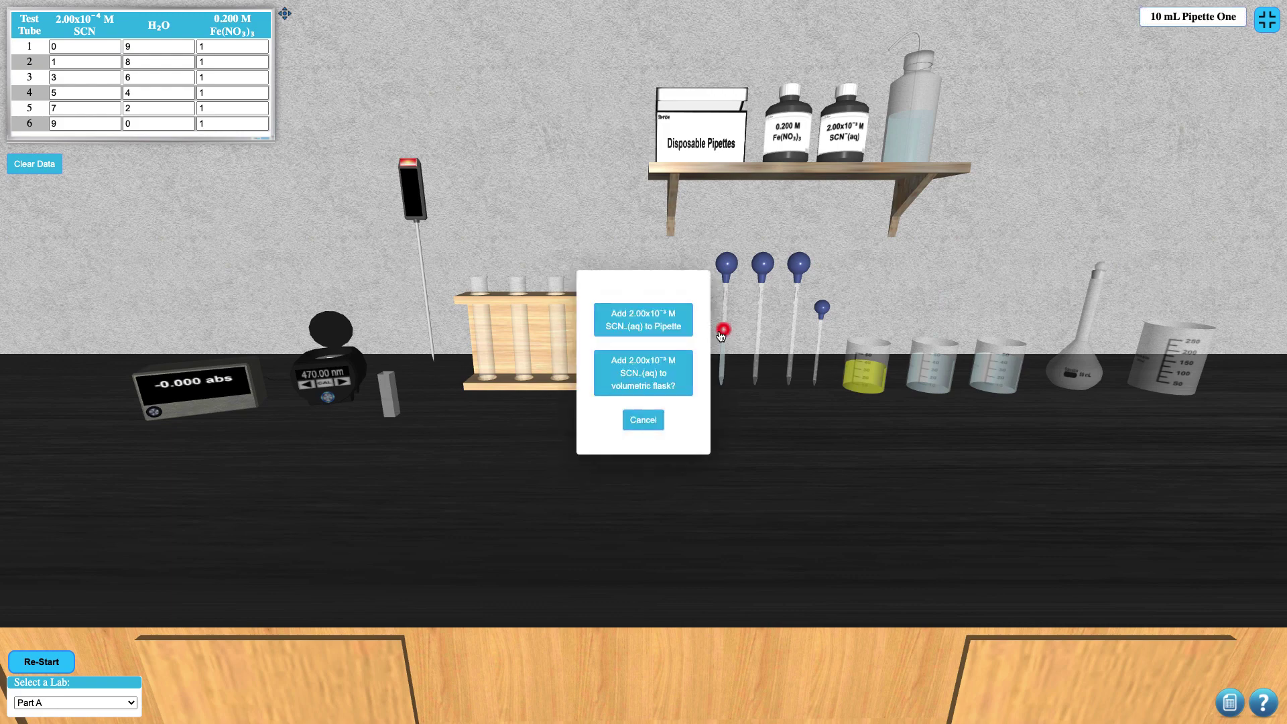
pyautogui.click(660, 373)
pyautogui.click(551, 376)
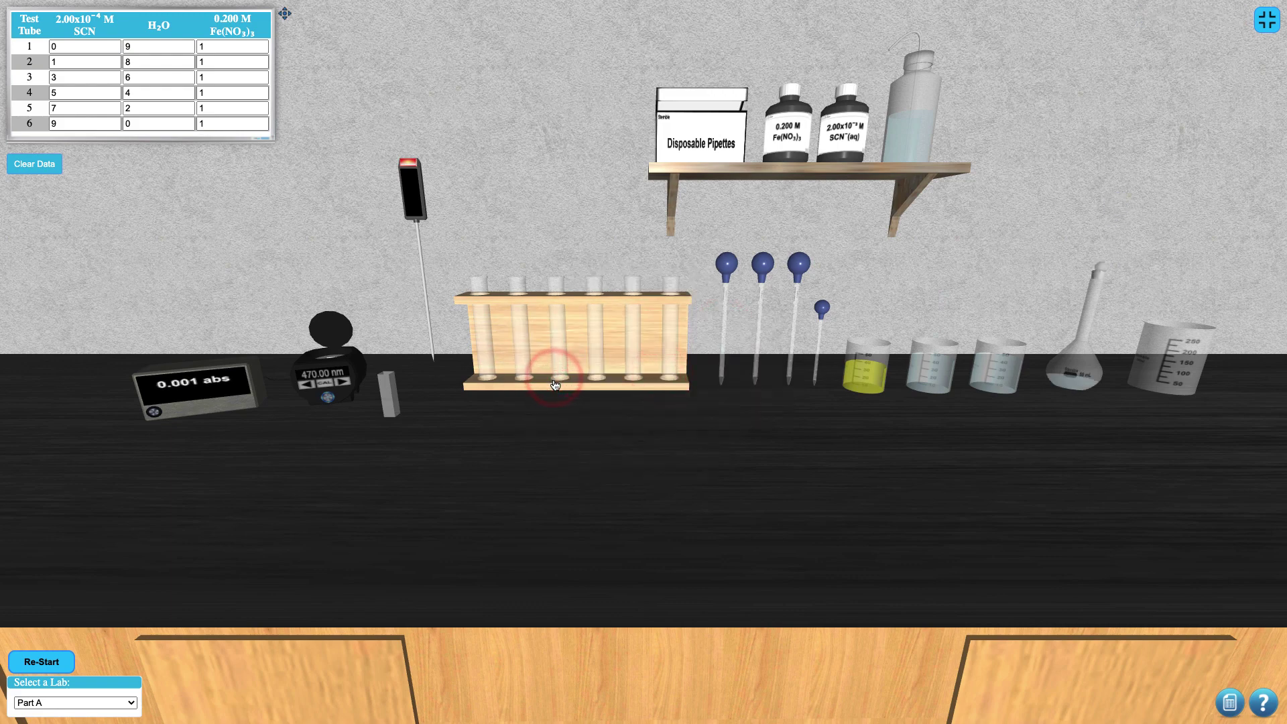
pyautogui.click(912, 129)
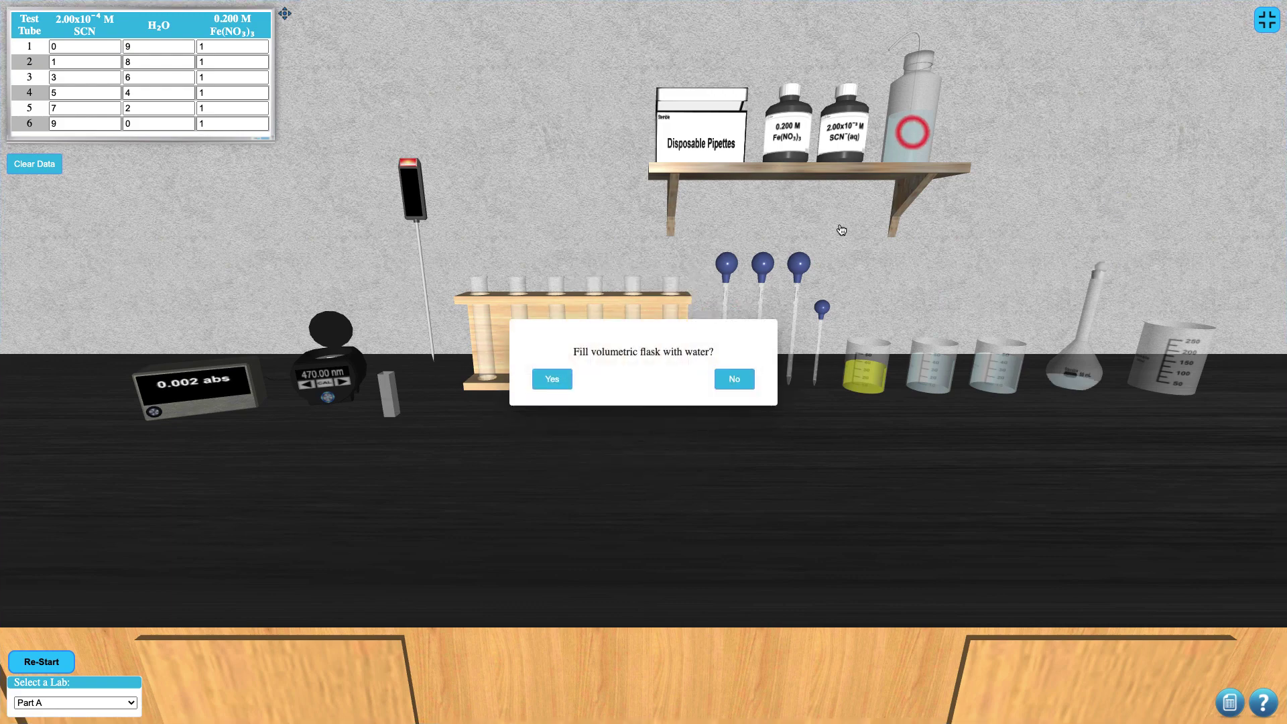
pyautogui.click(566, 380)
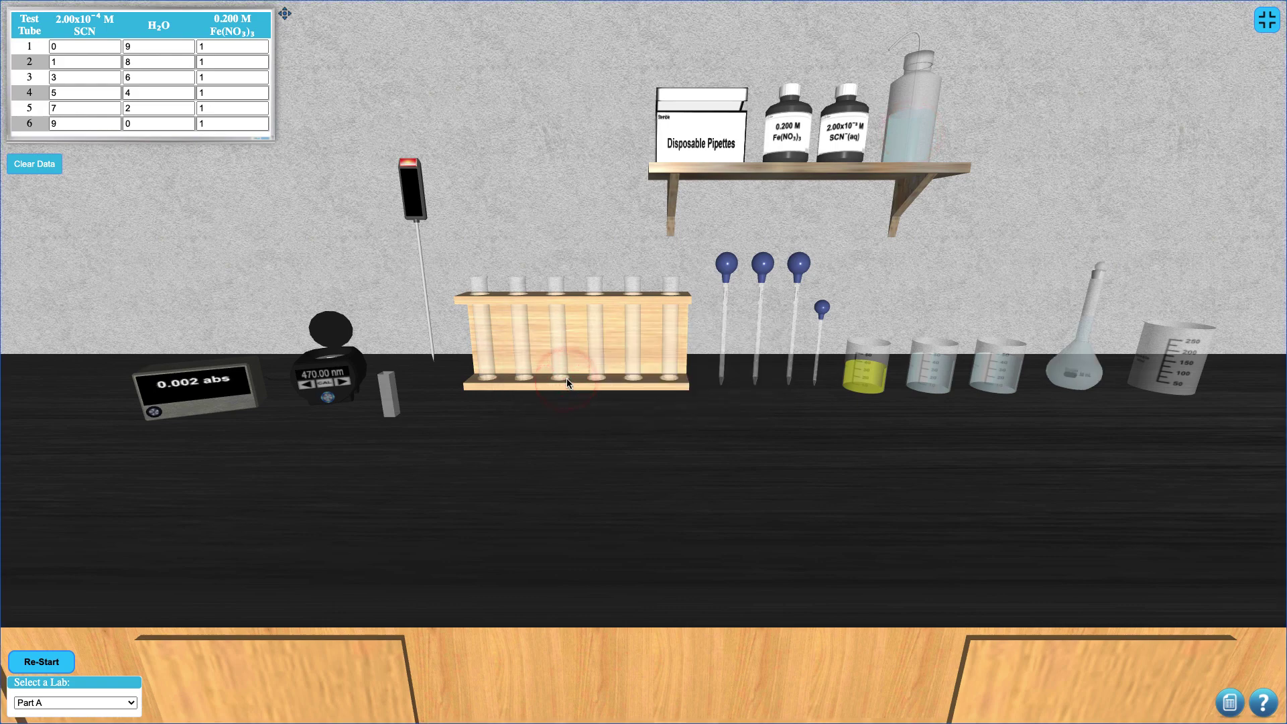
pyautogui.click(1077, 366)
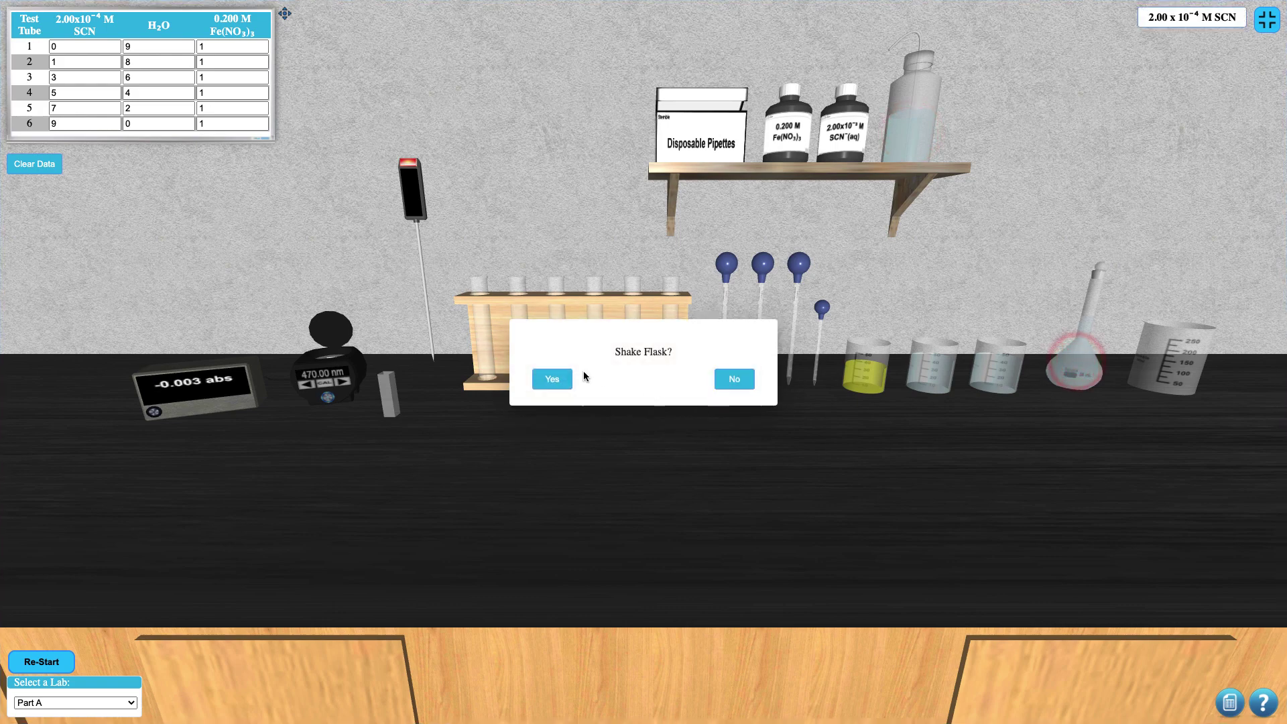
pyautogui.click(562, 379)
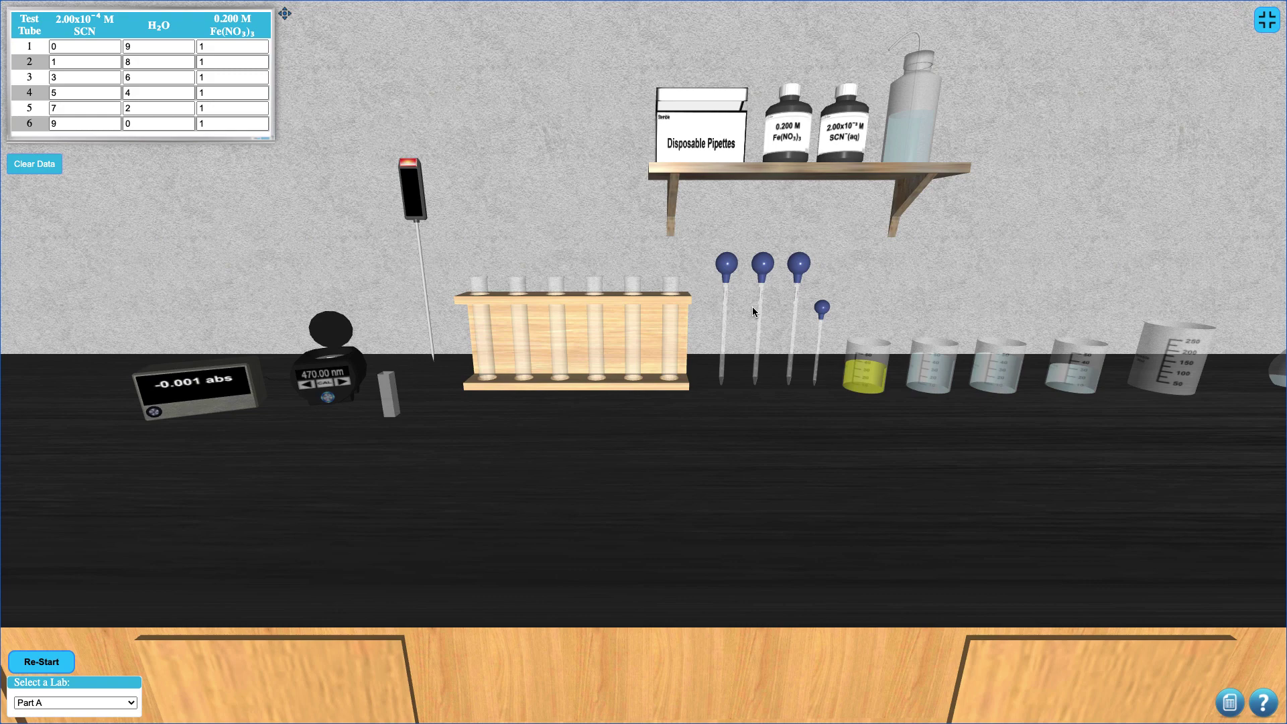
# - Fill pipette two with the 2.00×10⁻⁴ M SCN solution and dispense it into the first selected test tube
pyautogui.click(762, 306)
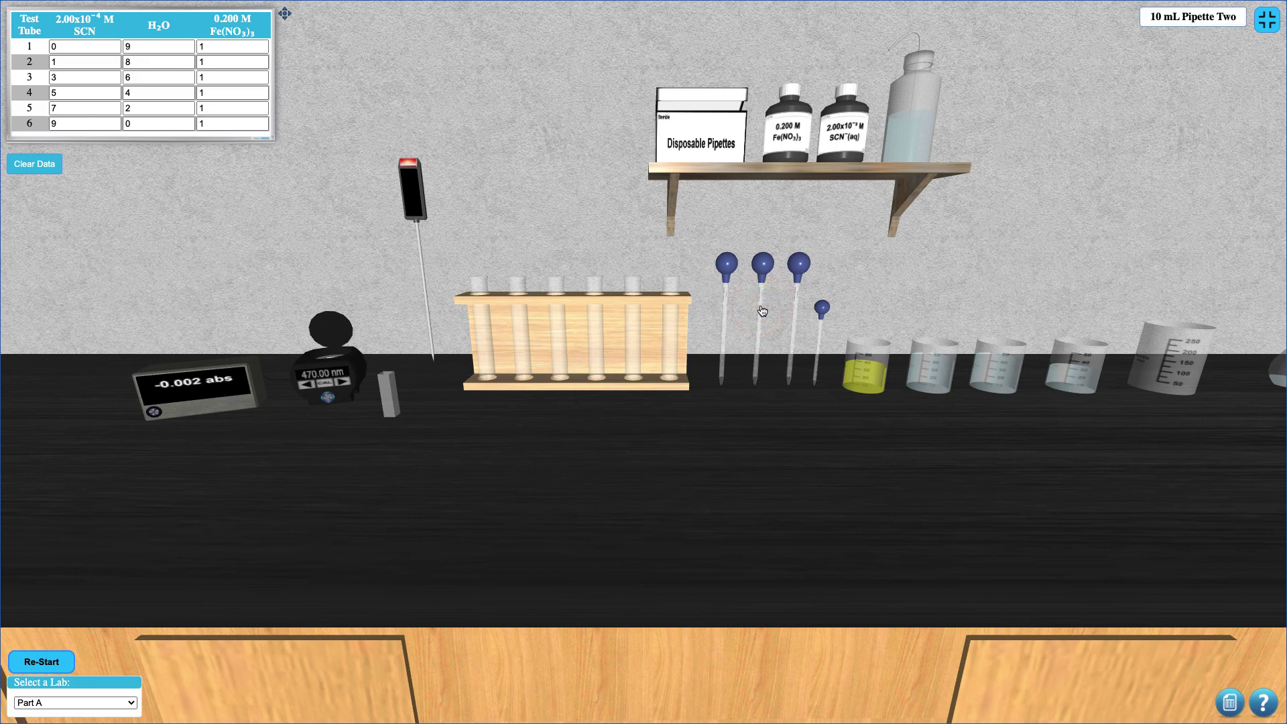
pyautogui.click(1080, 382)
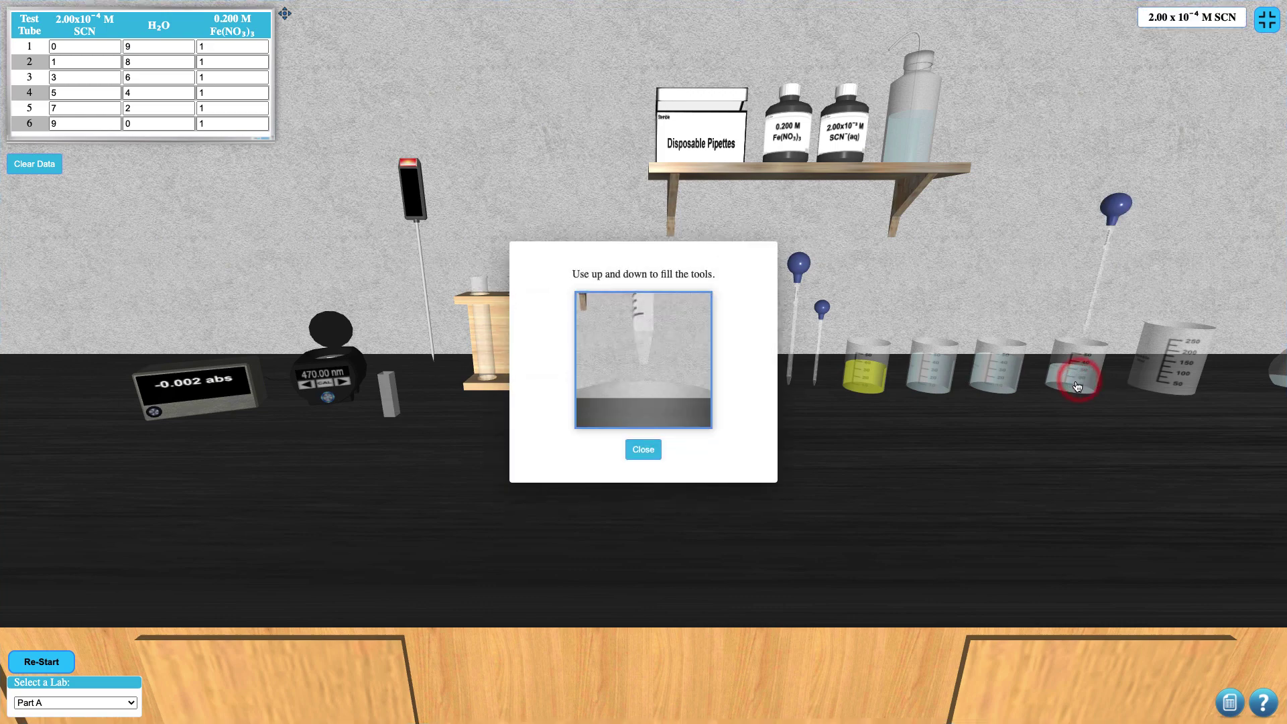
pyautogui.press('Up')
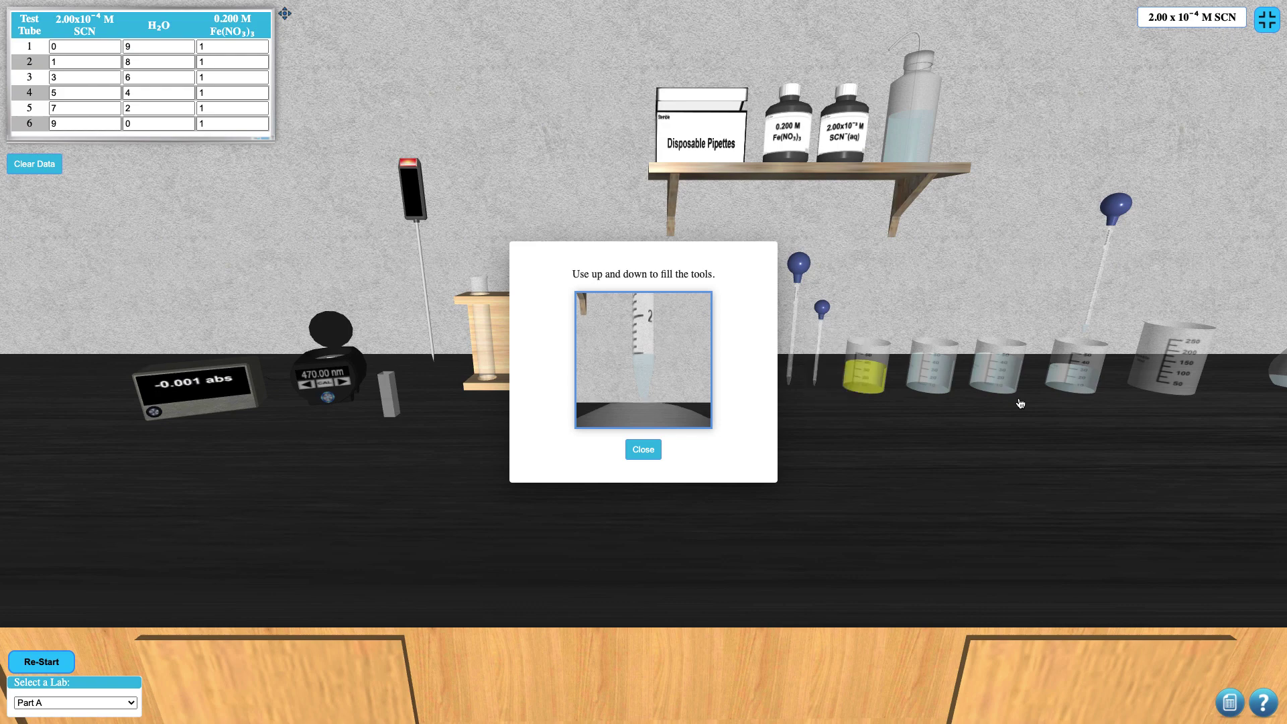
pyautogui.click(656, 455)
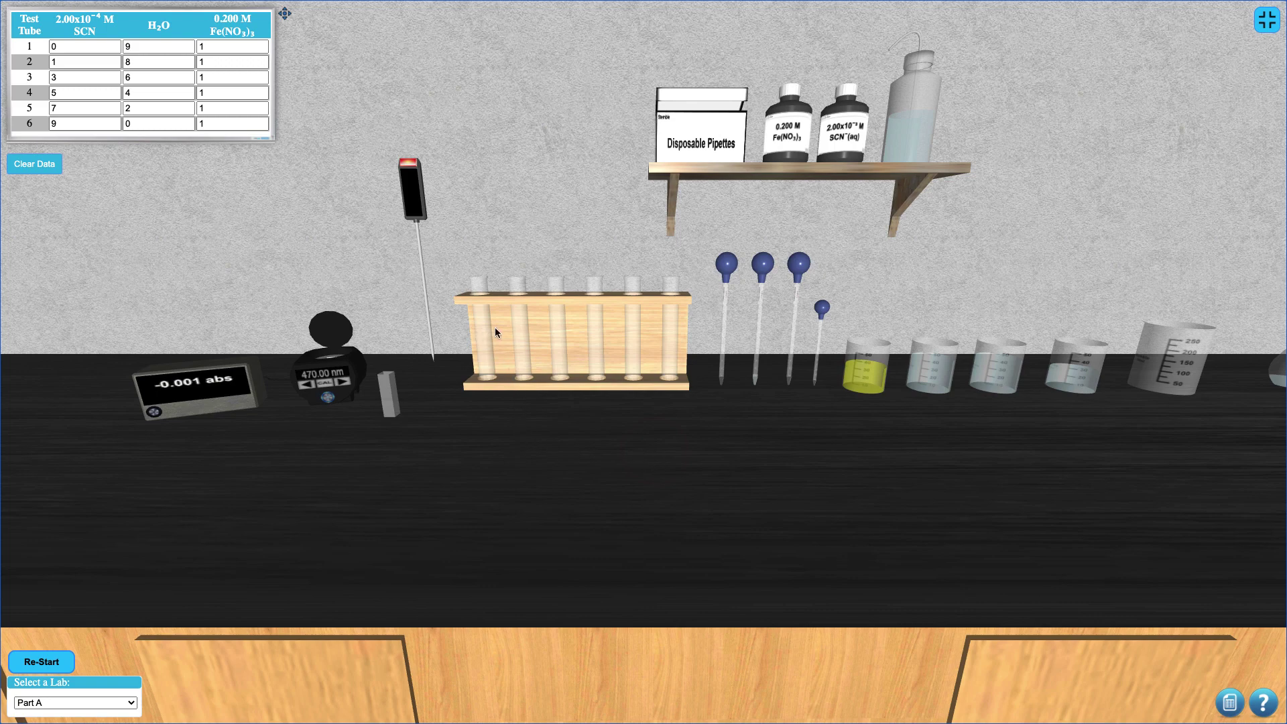
pyautogui.click(519, 334)
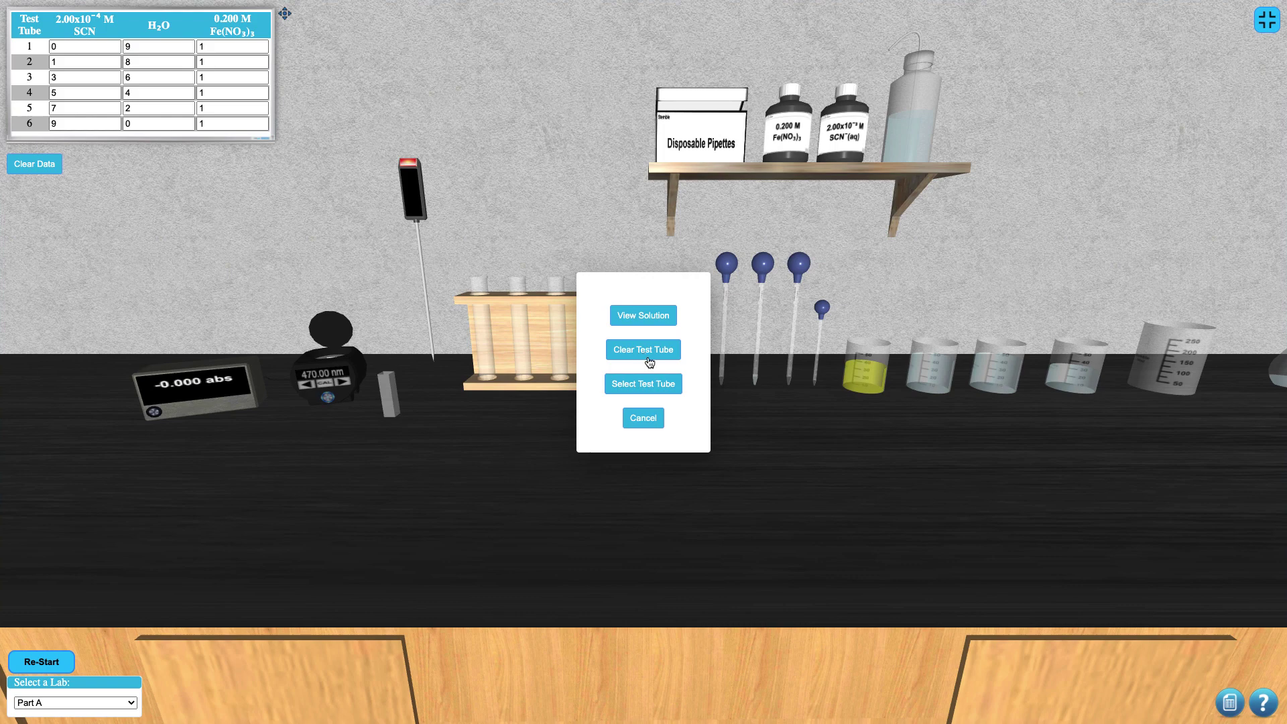
pyautogui.click(656, 388)
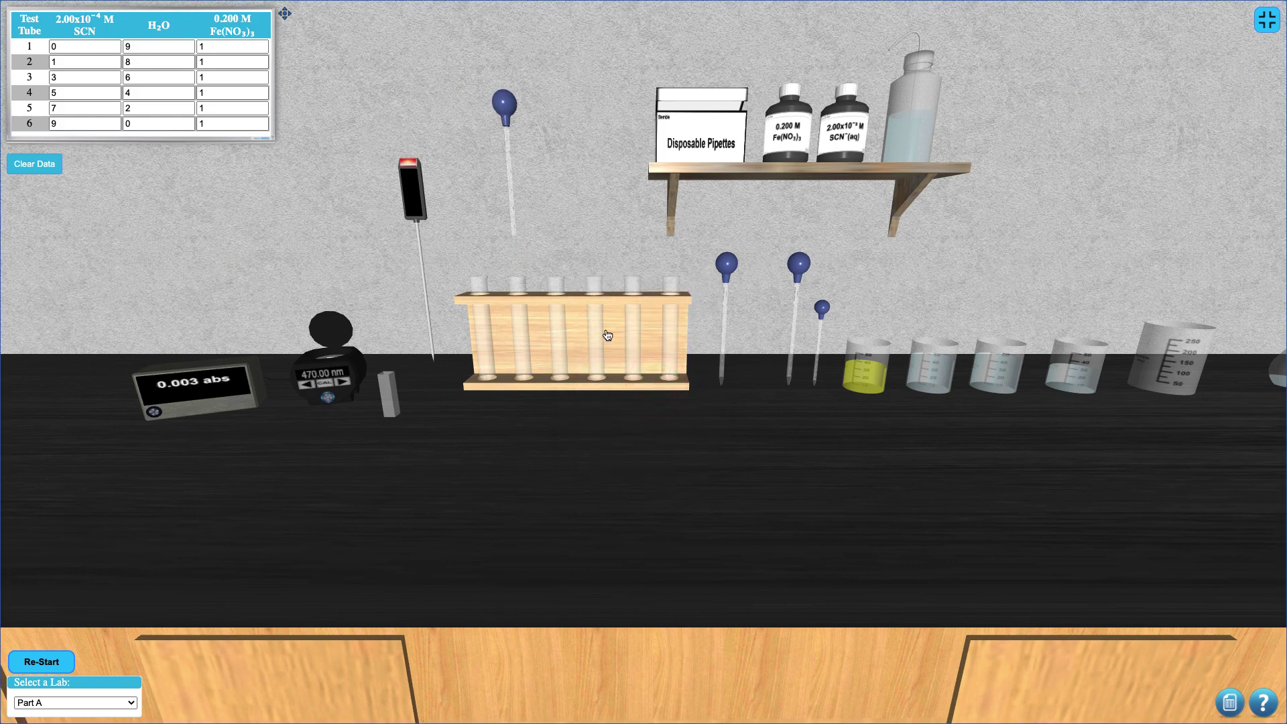
pyautogui.click(509, 144)
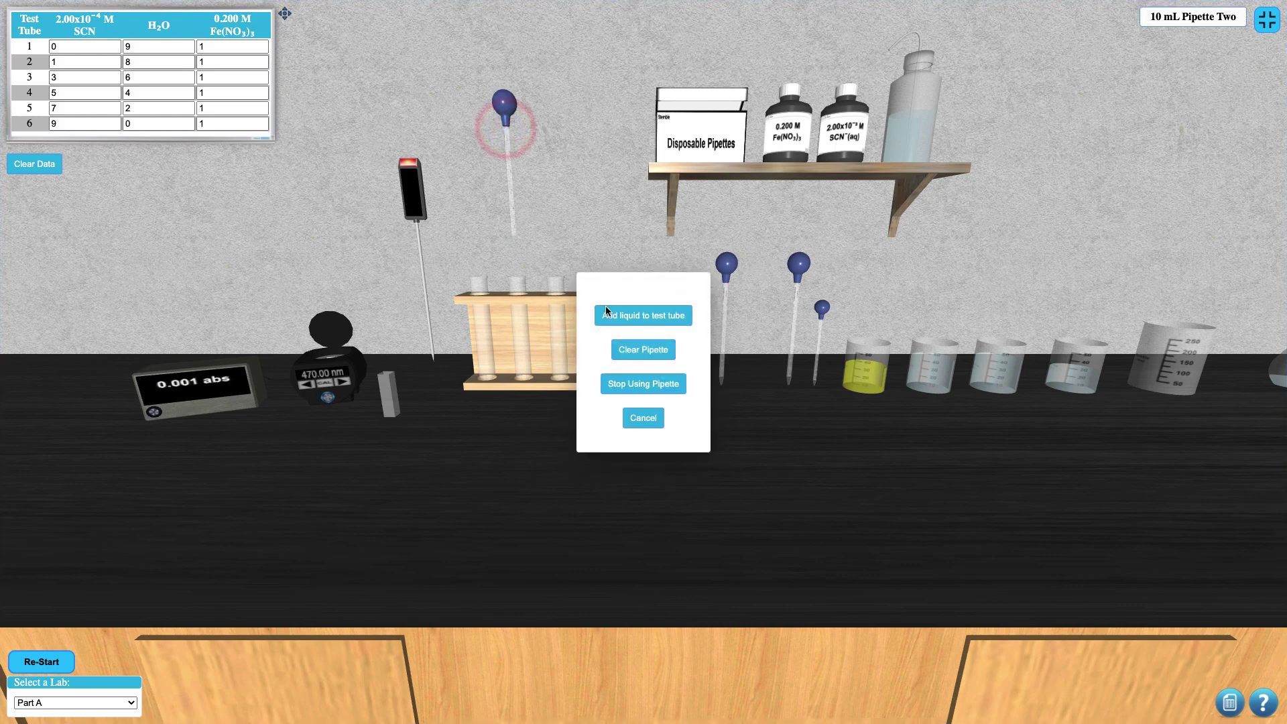
pyautogui.click(609, 316)
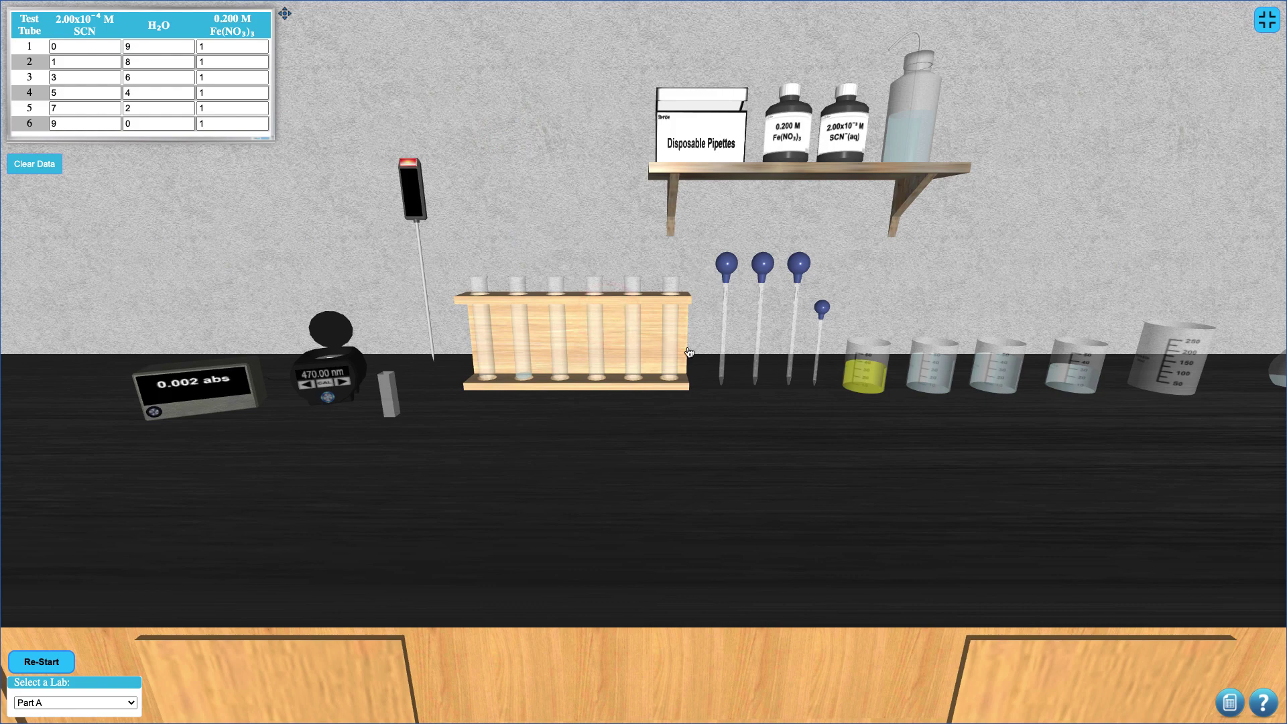
# - Refill pipette two with diluted SCN and dispense it into test tube 3
pyautogui.click(757, 348)
pyautogui.click(644, 348)
pyautogui.click(1075, 370)
pyautogui.press('Up')
pyautogui.click(643, 449)
pyautogui.click(1075, 370)
# - Dispense diluted SCN into test tube 4 and the remaining tubes, then return pipette two to its stand
pyautogui.click(644, 449)
pyautogui.click(592, 147)
pyautogui.click(643, 316)
pyautogui.click(1075, 370)
pyautogui.press('Up')
pyautogui.click(643, 448)
pyautogui.click(1075, 370)
pyautogui.press('Up')
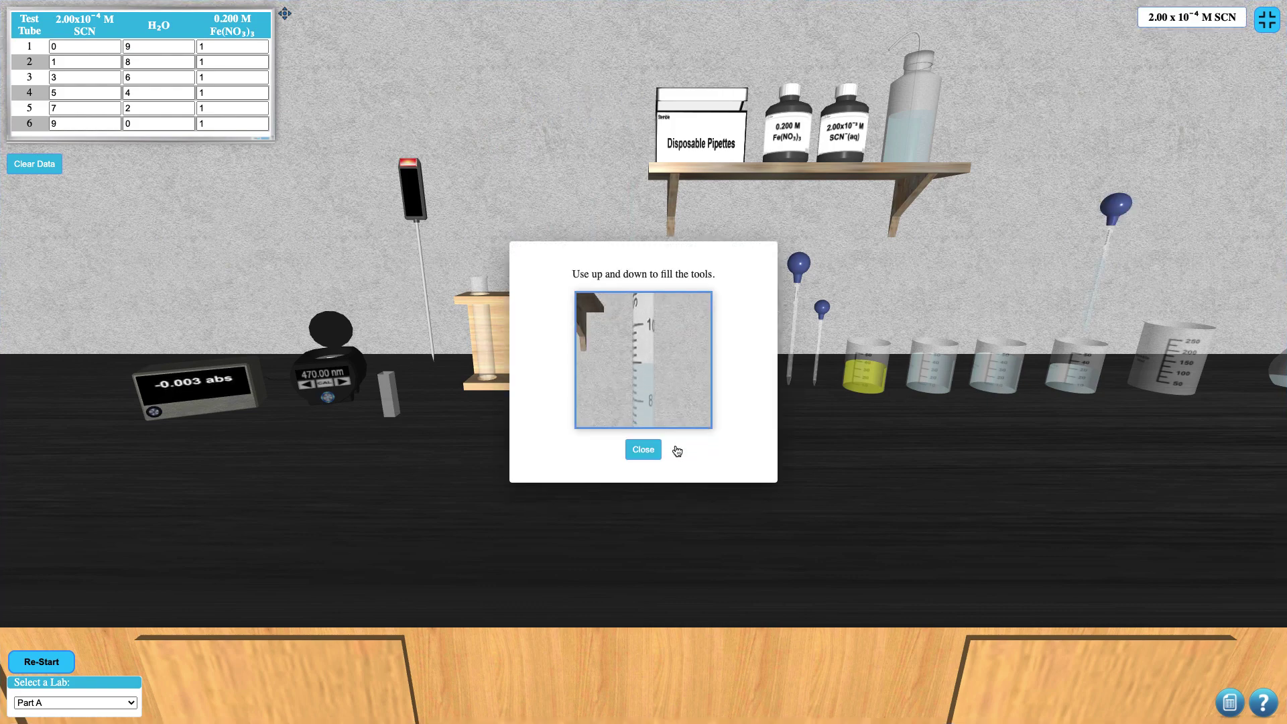
pyautogui.click(643, 449)
pyautogui.click(644, 316)
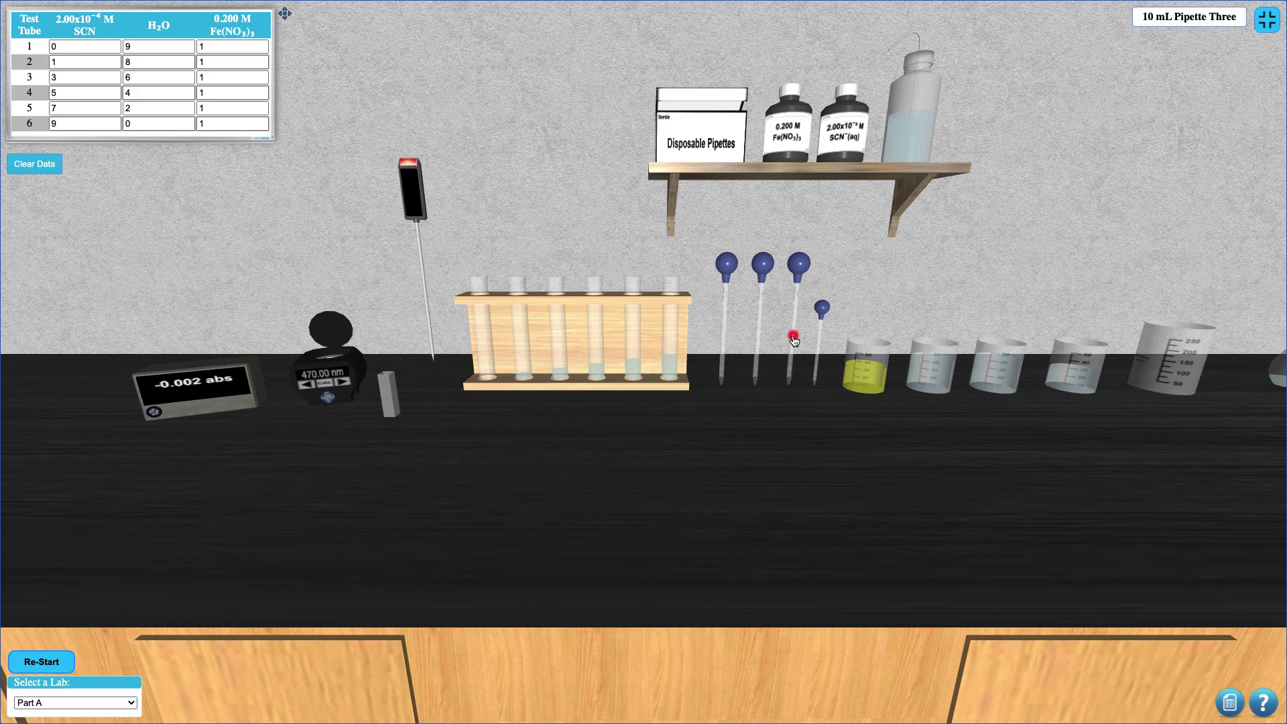
# - Draw 9 mL of deionized water with pipette three and dispense it into test tube 1
pyautogui.click(793, 341)
pyautogui.click(982, 380)
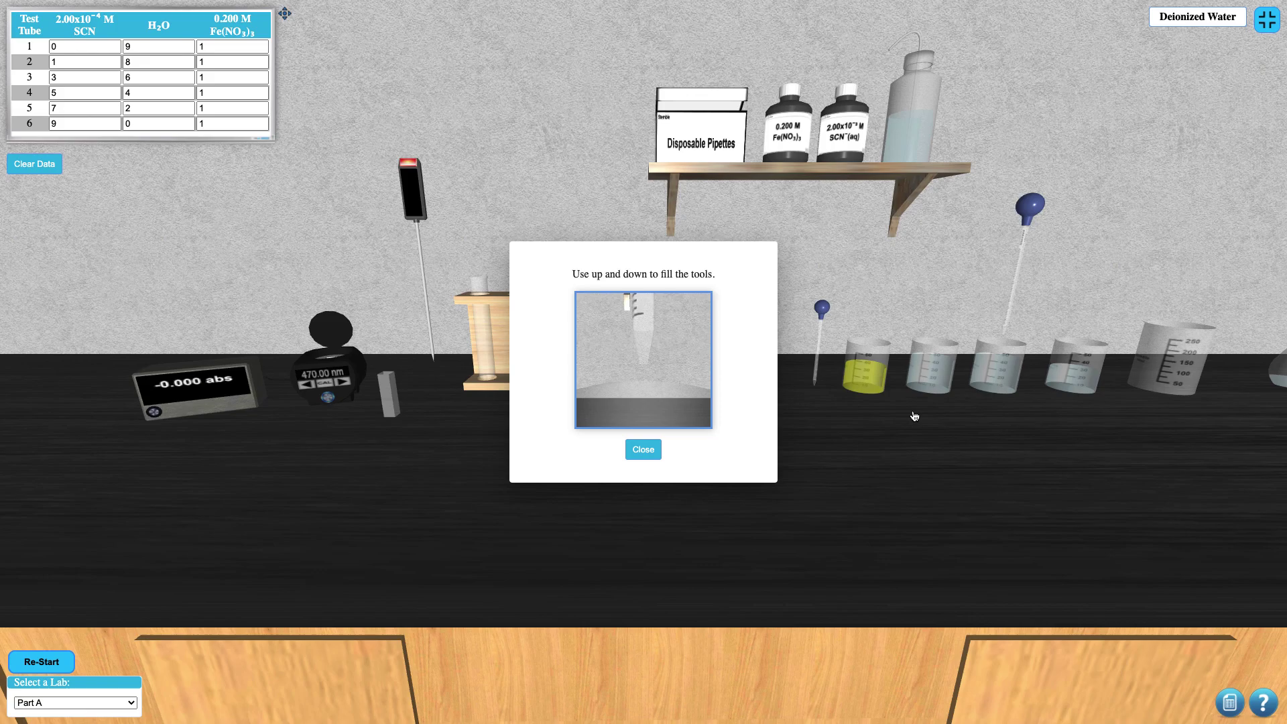
pyautogui.press('Up')
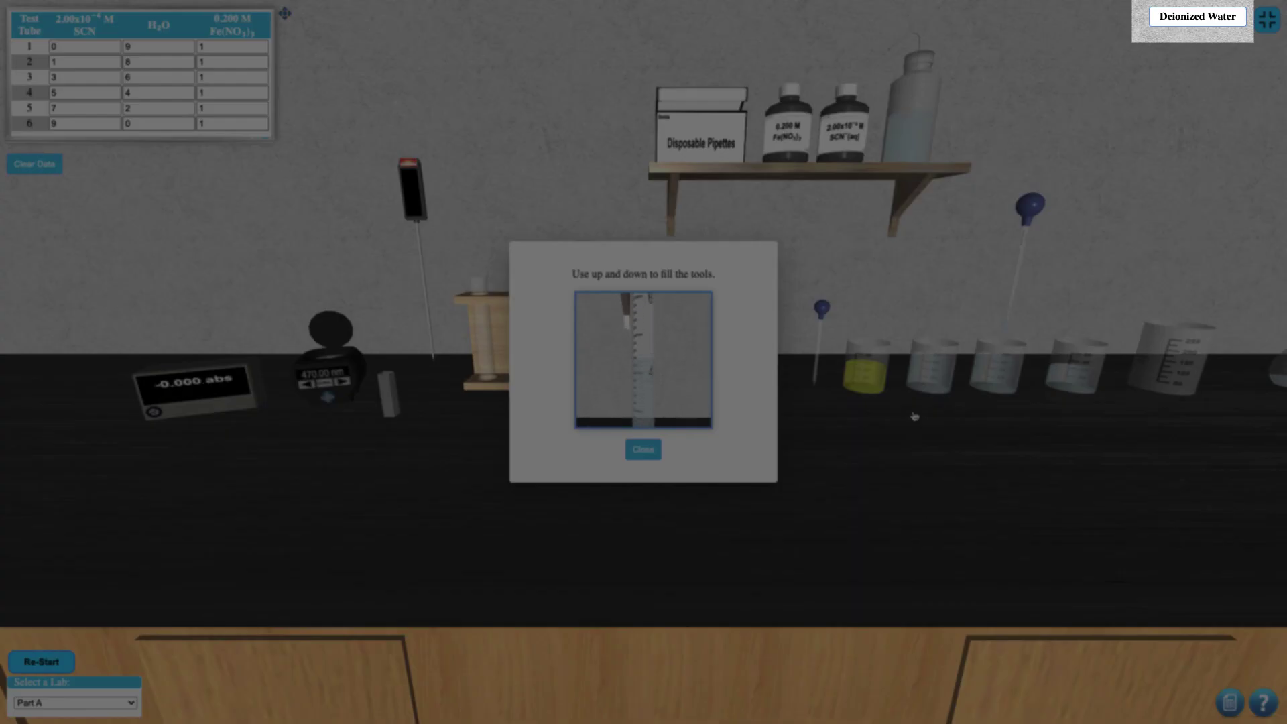
pyautogui.press('Up')
pyautogui.press('Up')
pyautogui.press('Up')
pyautogui.press('Up')
pyautogui.press('Up')
pyautogui.press('Up')
pyautogui.press('Up')
pyautogui.press('Up')
pyautogui.press('Down')
pyautogui.press('Down')
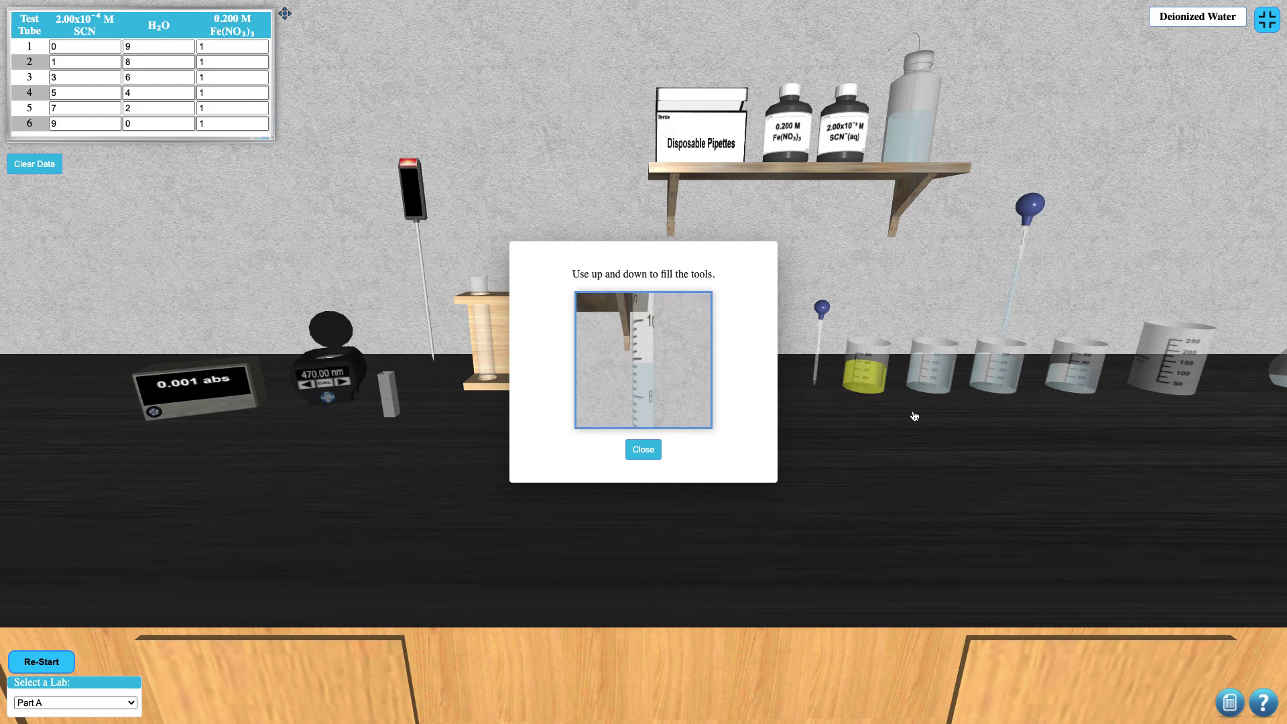
pyautogui.click(643, 449)
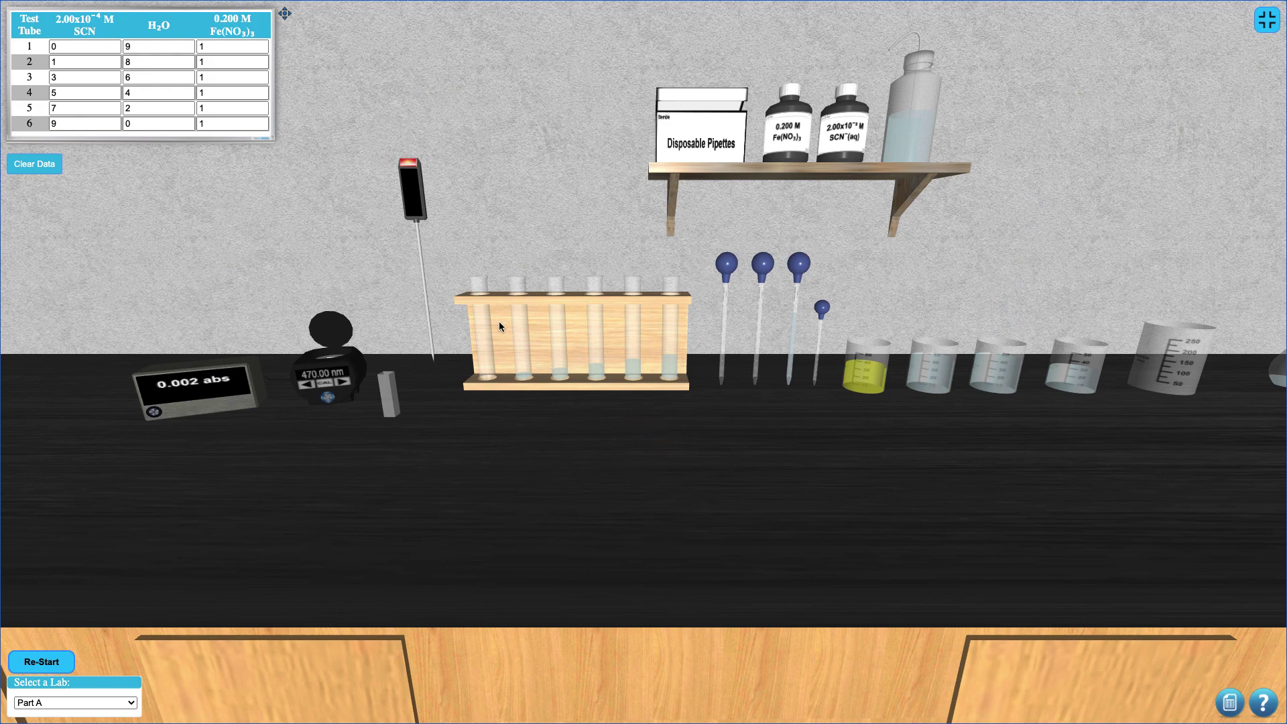
pyautogui.click(482, 327)
pyautogui.click(638, 387)
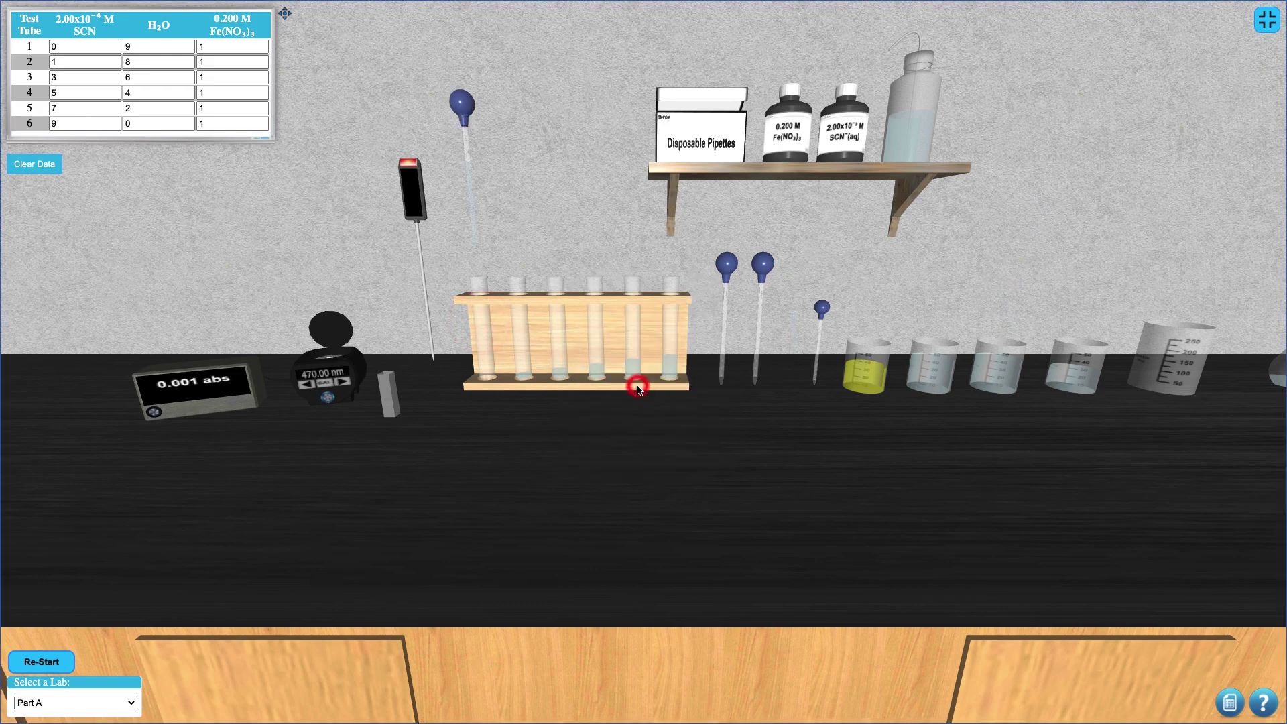
pyautogui.click(464, 143)
pyautogui.click(605, 319)
# - Pipette 8 mL of water into test tube 2 and 6 mL into test tube 3
pyautogui.click(996, 376)
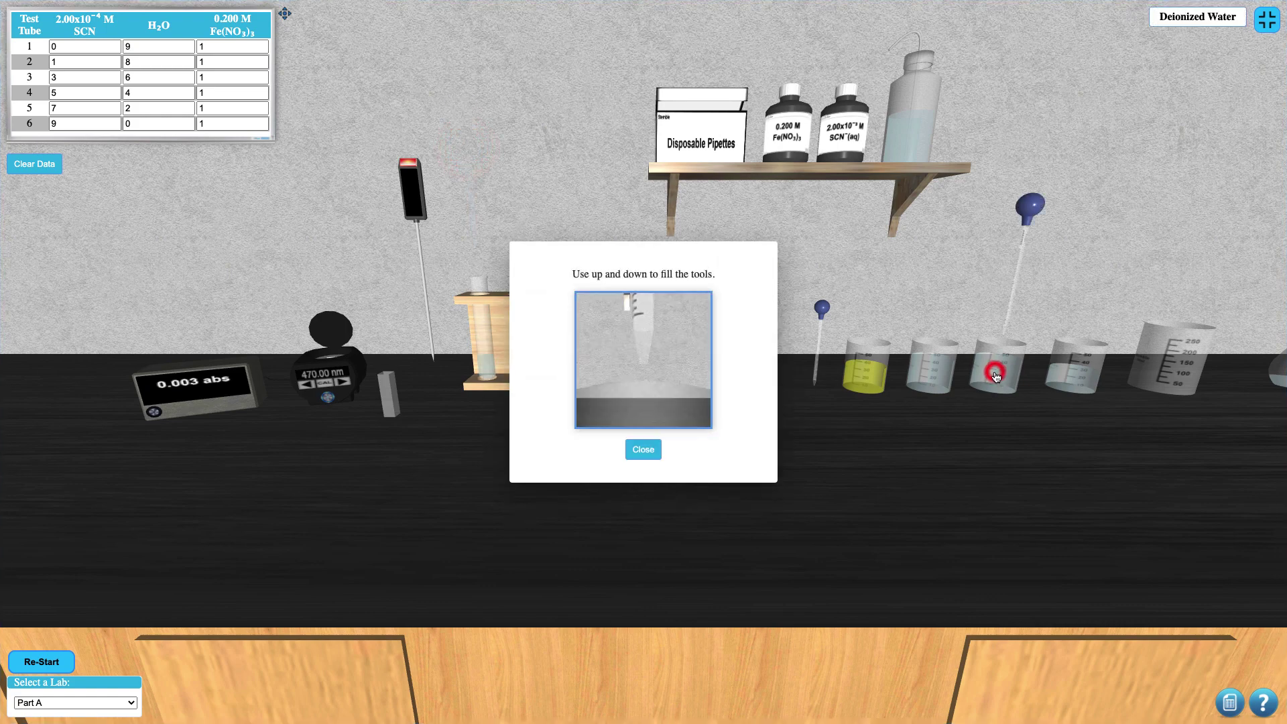
pyautogui.press('Up')
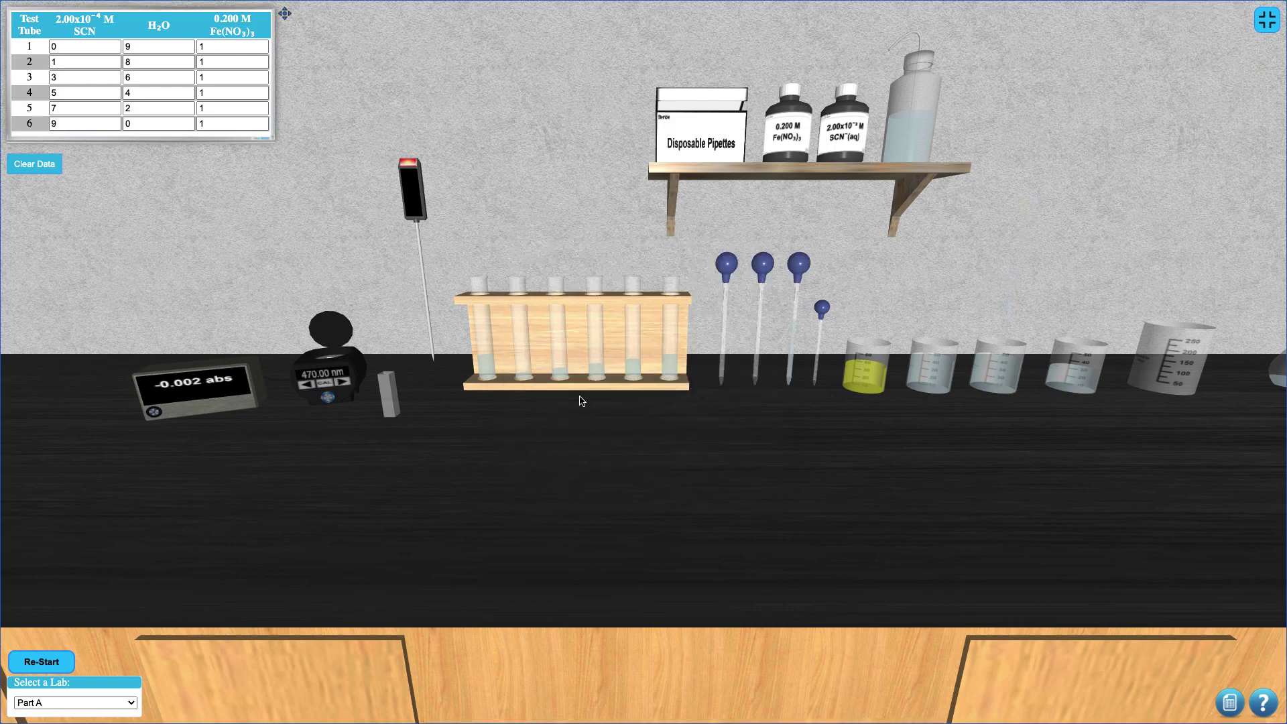
pyautogui.click(523, 335)
pyautogui.click(630, 382)
pyautogui.click(526, 201)
pyautogui.click(623, 382)
pyautogui.click(975, 369)
pyautogui.press('Up')
pyautogui.press('Up')
pyautogui.press('Up')
pyautogui.press('Up')
pyautogui.press('Up')
pyautogui.click(643, 450)
pyautogui.click(563, 319)
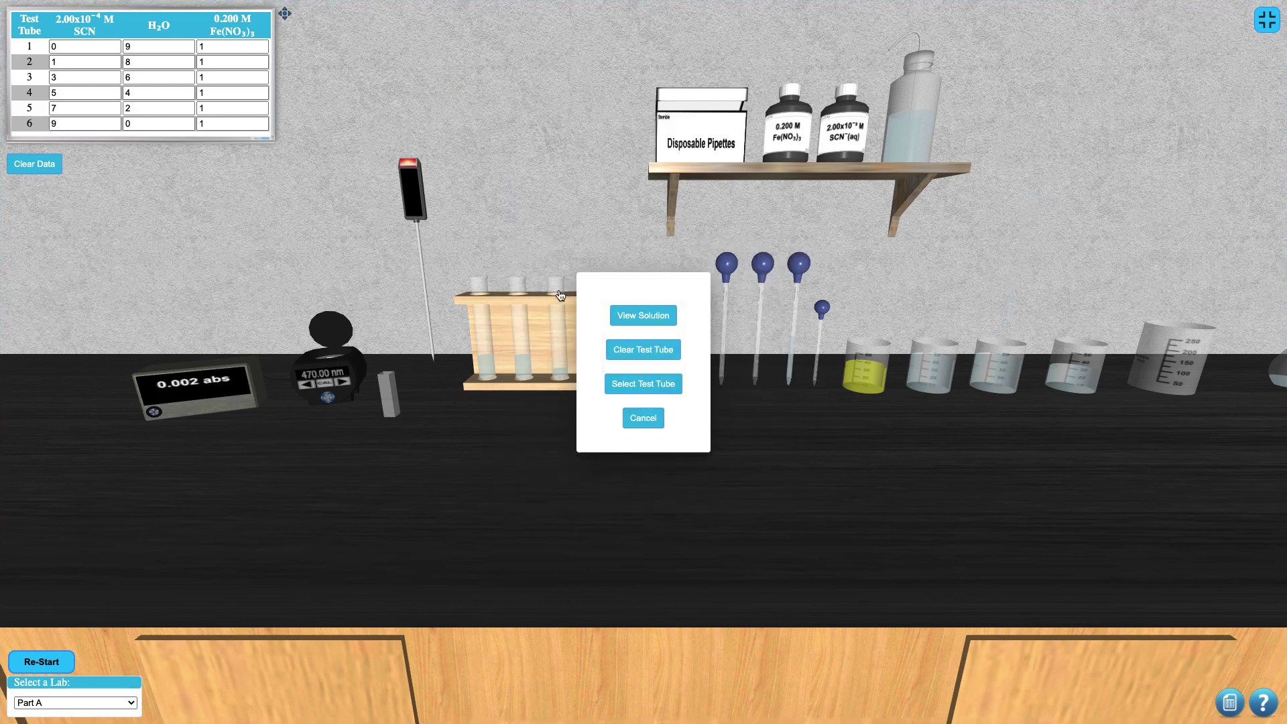
pyautogui.click(631, 382)
pyautogui.click(552, 190)
pyautogui.click(635, 313)
# - Pipette 4 mL of water into test tube 4 and 2 mL into test tube 5, then return the pipette
pyautogui.click(1008, 373)
pyautogui.press('Up')
pyautogui.press('Up')
pyautogui.press('Up')
pyautogui.press('Up')
pyautogui.press('Up')
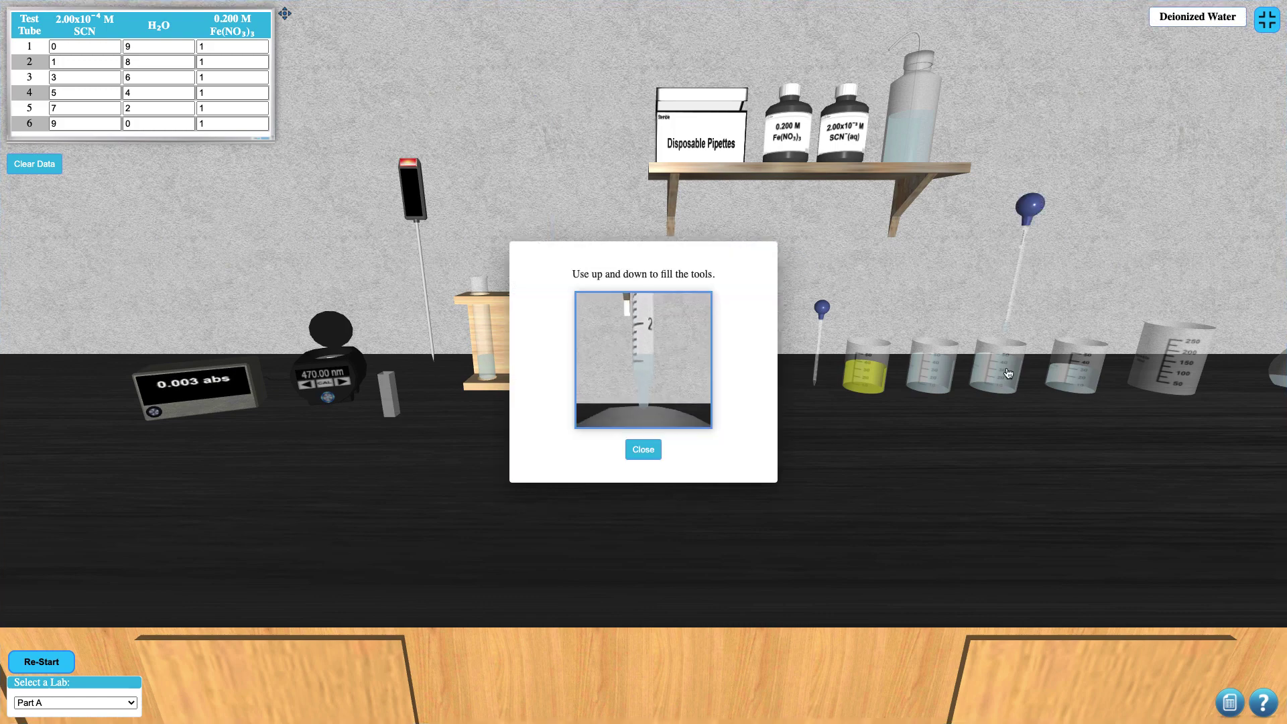
pyautogui.click(642, 450)
pyautogui.click(601, 348)
pyautogui.click(630, 382)
pyautogui.click(590, 191)
pyautogui.click(634, 319)
pyautogui.click(1001, 370)
pyautogui.press('Up')
pyautogui.press('Up')
pyautogui.press('Up')
pyautogui.press('Up')
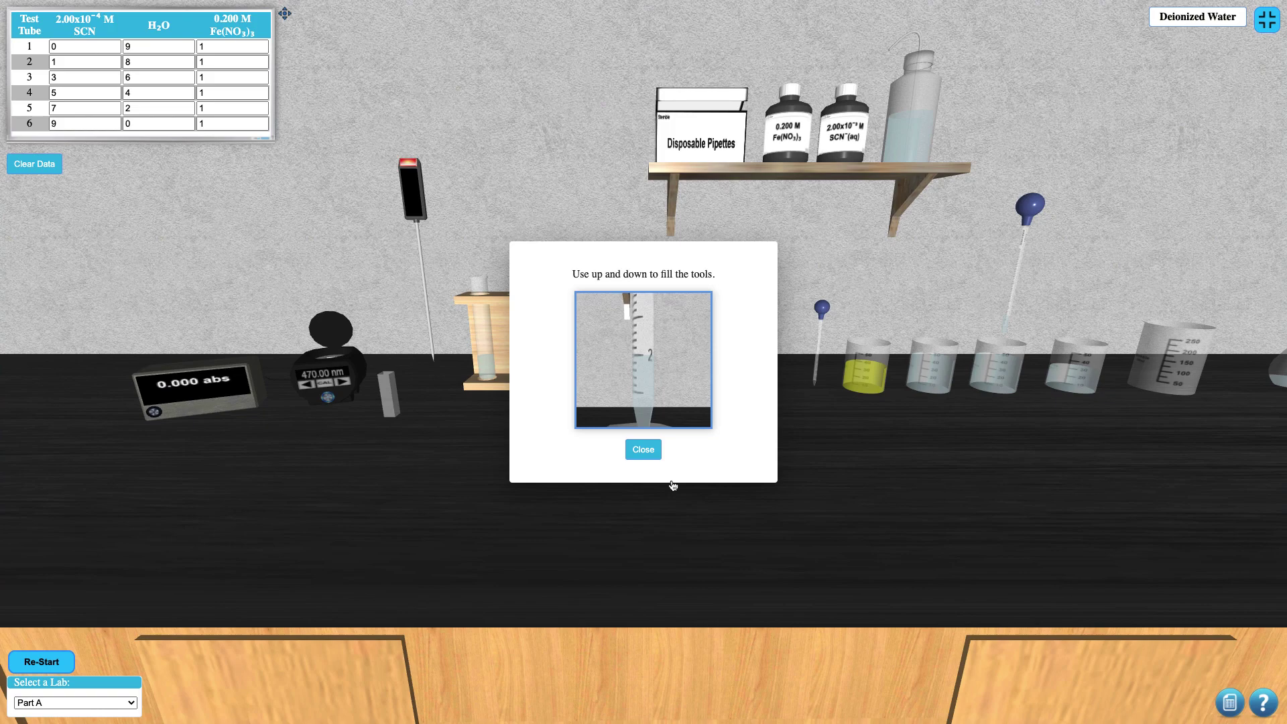
pyautogui.click(643, 449)
pyautogui.click(626, 321)
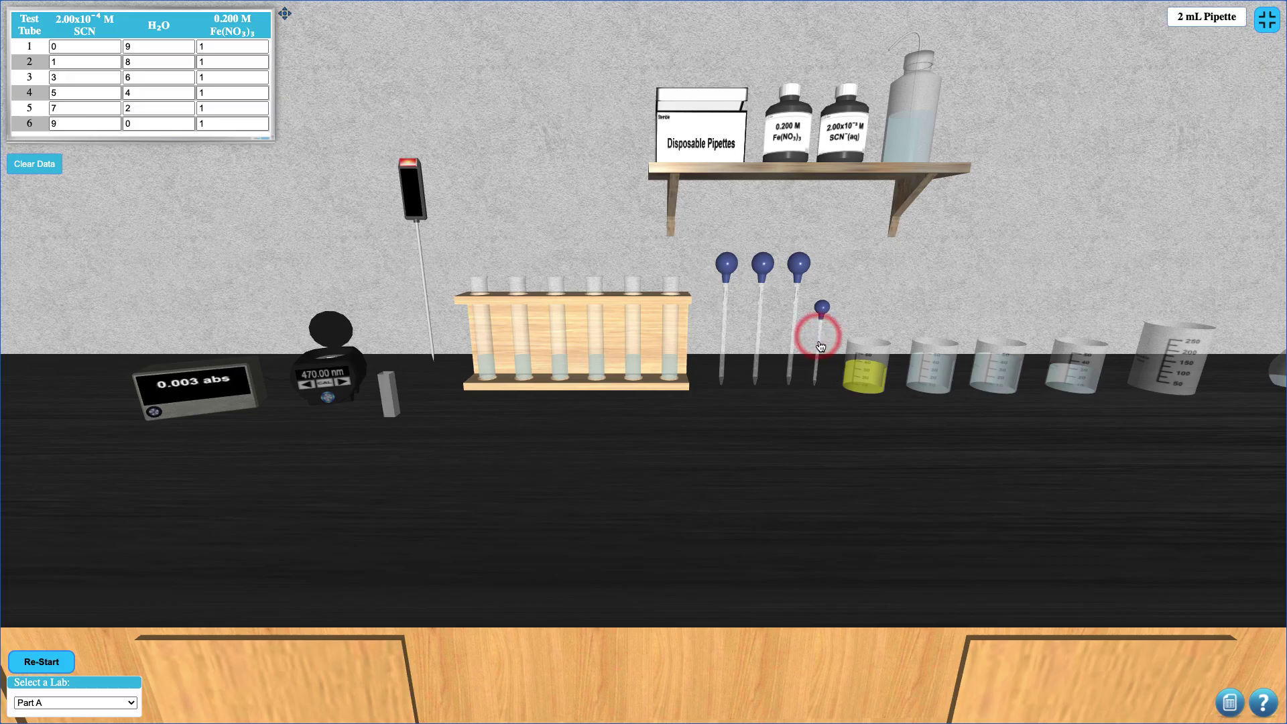
# - Fill the 2 mL pipette to 1.0 mL with 0.200 M Fe(NO₃)₃ and dispense it into tube 1
pyautogui.click(868, 376)
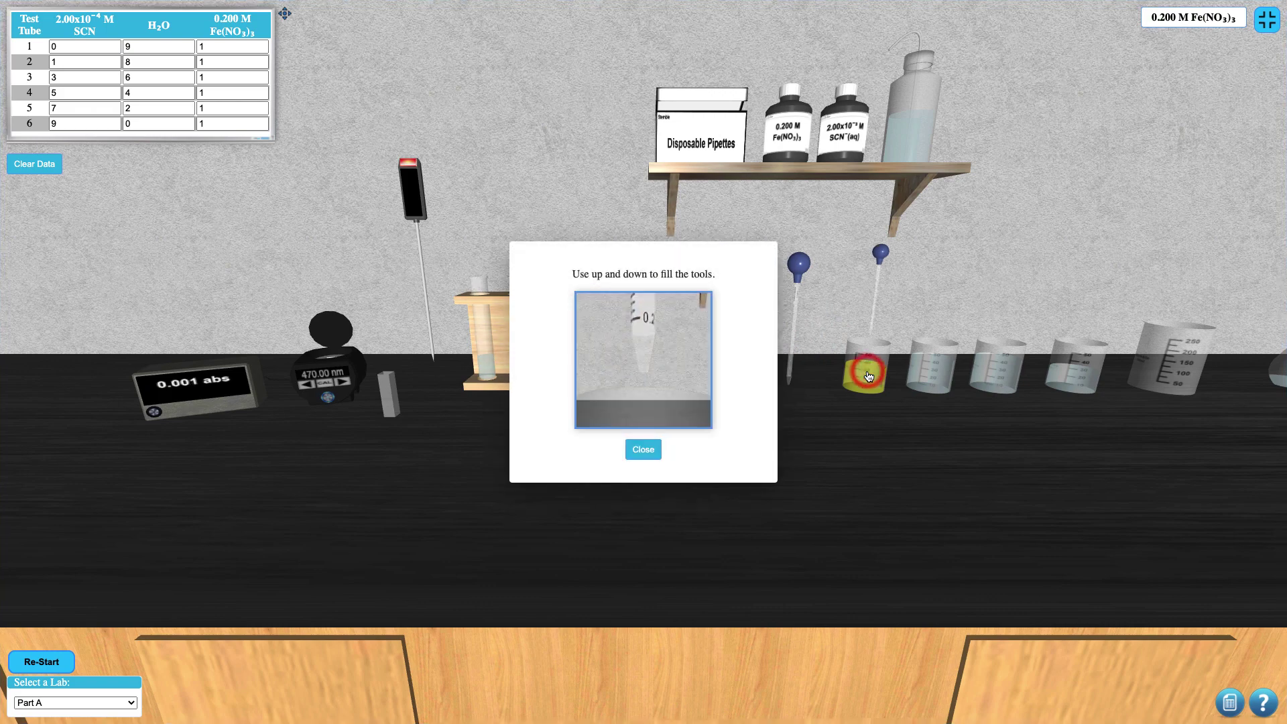
pyautogui.press('Up')
pyautogui.press('Up')
pyautogui.press('Up')
pyautogui.press('Up')
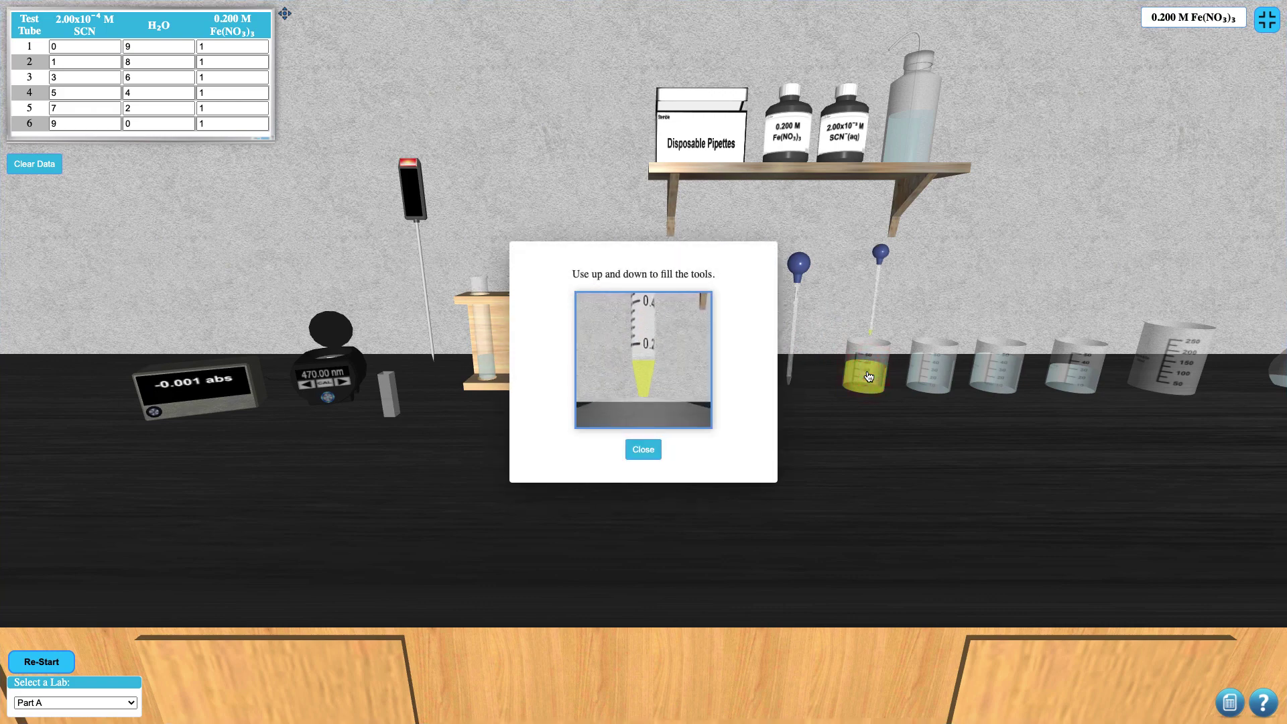
pyautogui.press('Up')
pyautogui.press('Up')
pyautogui.press('Up')
pyautogui.press('Up')
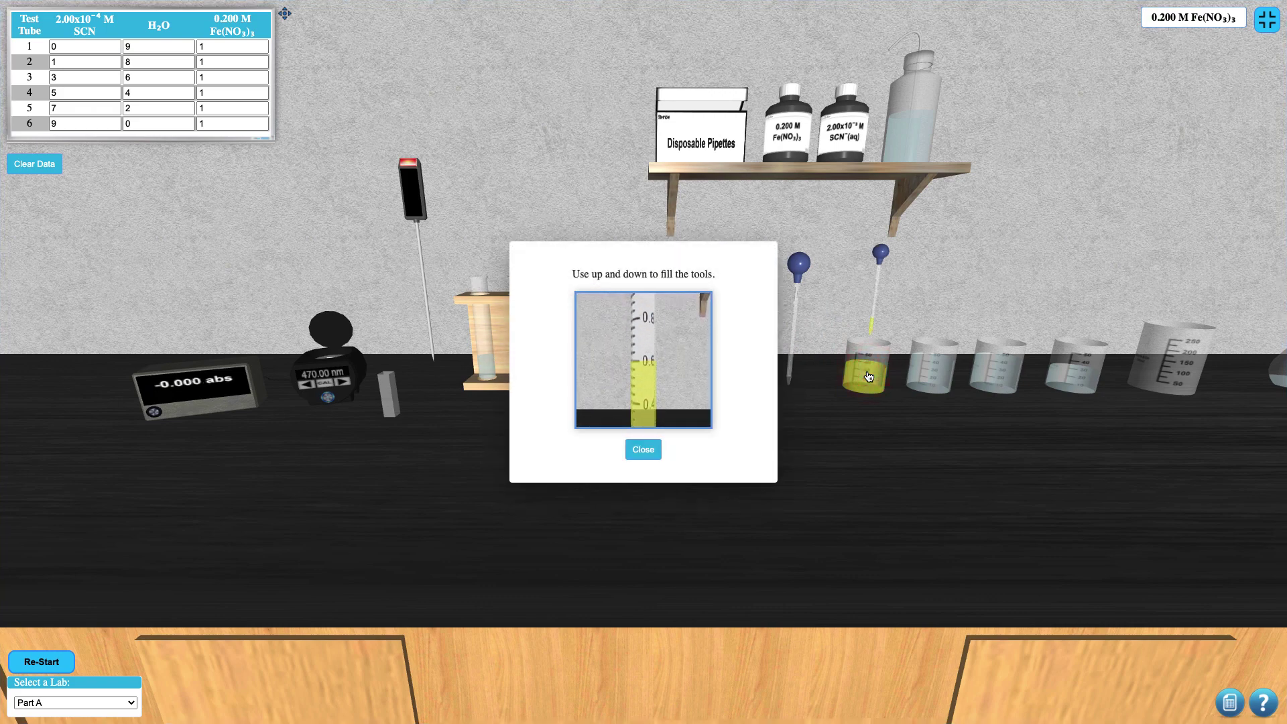
pyautogui.press('Up')
pyautogui.press('Up')
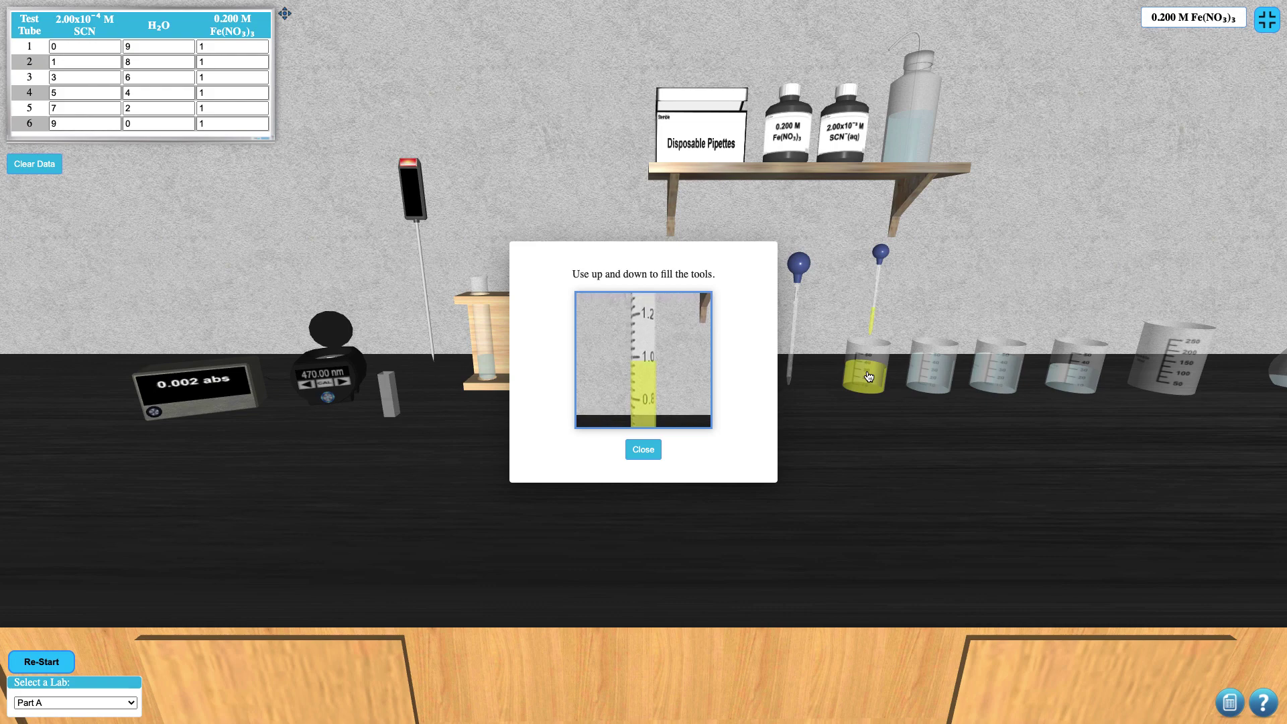
pyautogui.click(654, 449)
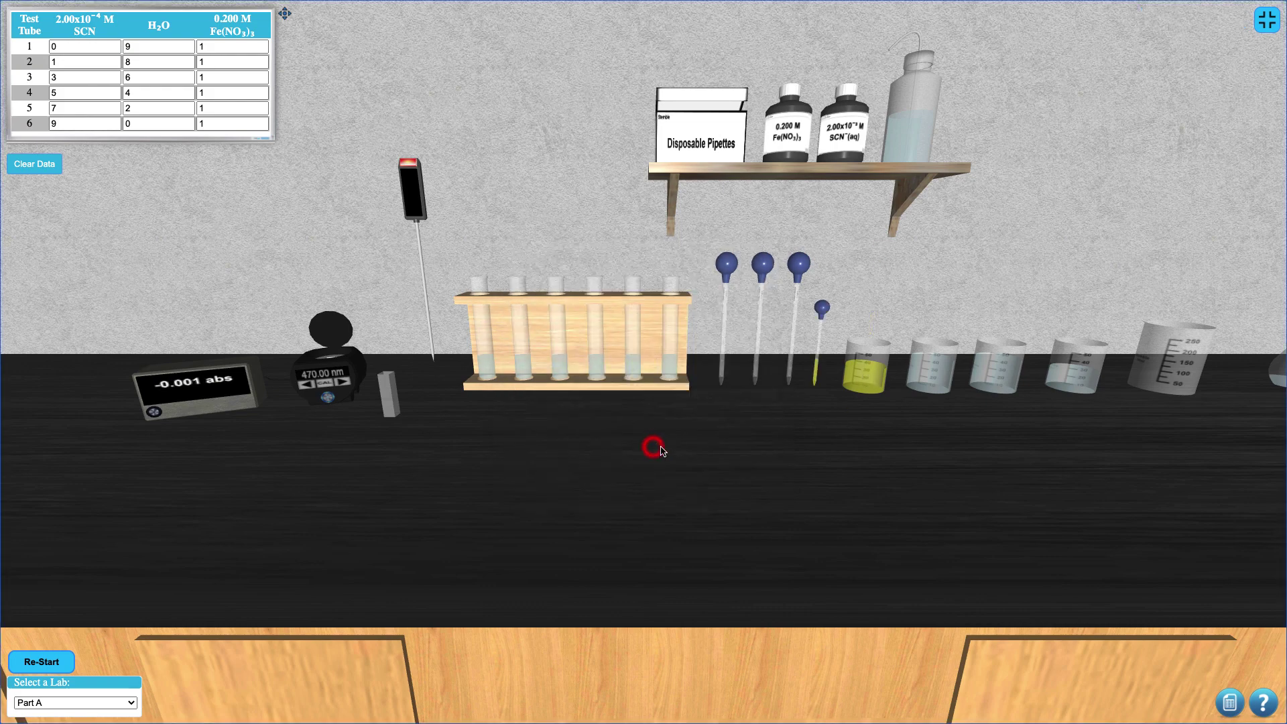
pyautogui.click(491, 335)
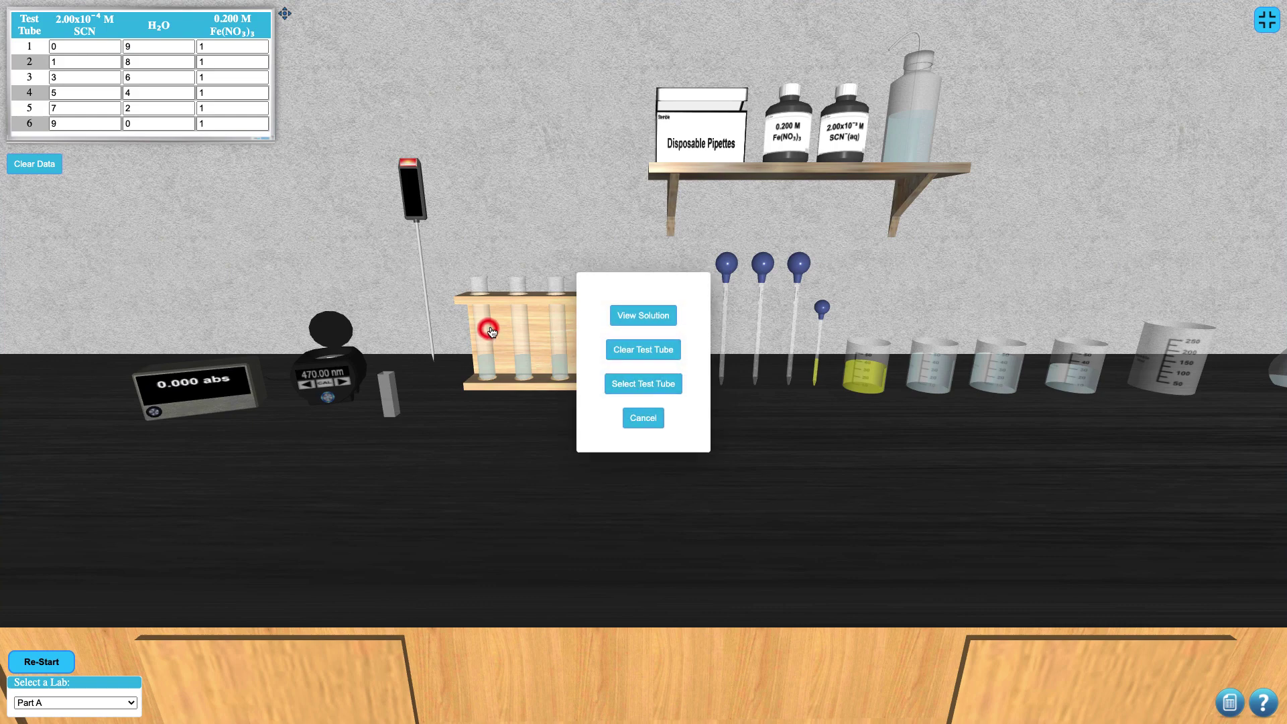
pyautogui.click(644, 382)
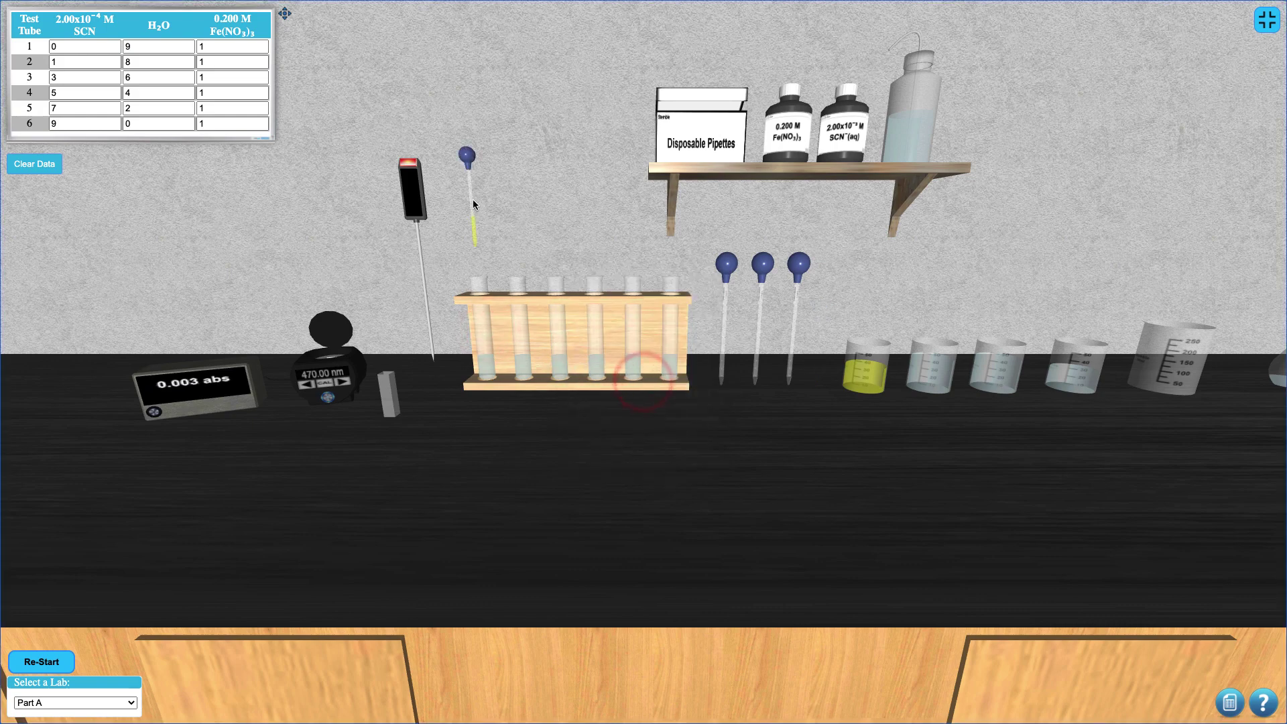
pyautogui.click(473, 199)
pyautogui.click(614, 311)
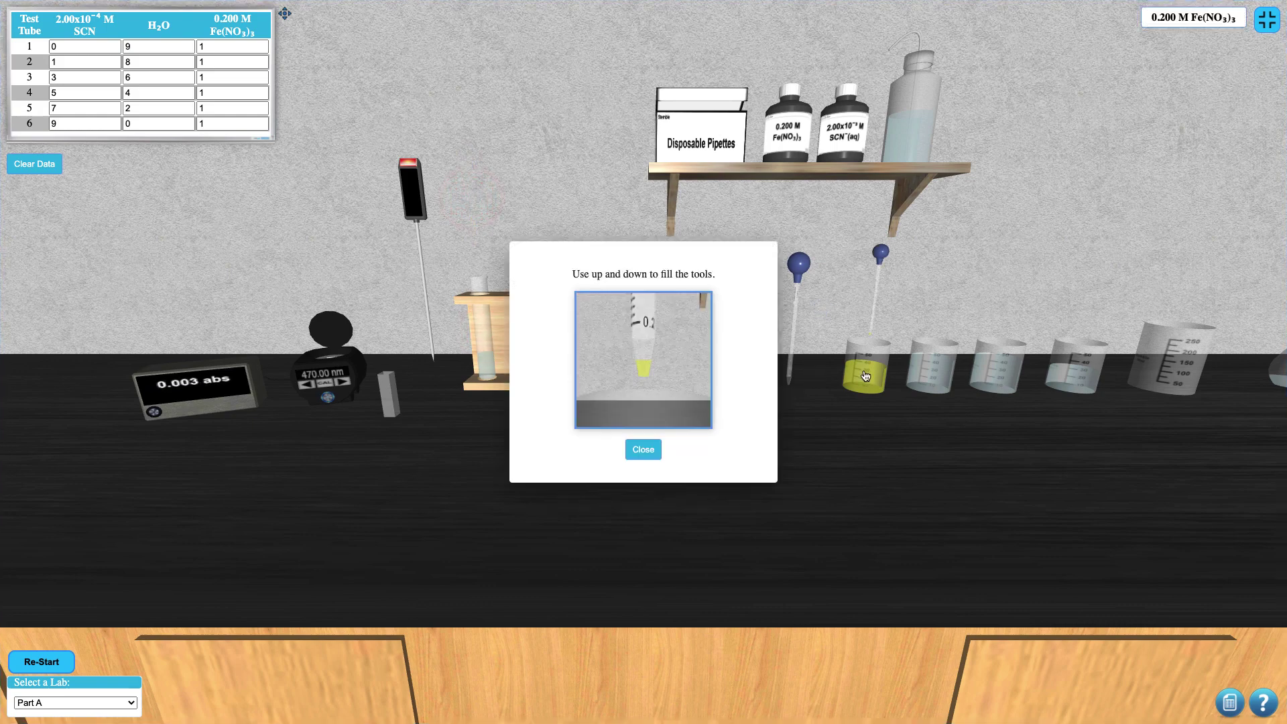
# - Refill and dispense 1 mL of Fe(NO₃)₃ into tubes 2 through 6, then put the pipette back
pyautogui.press('Up')
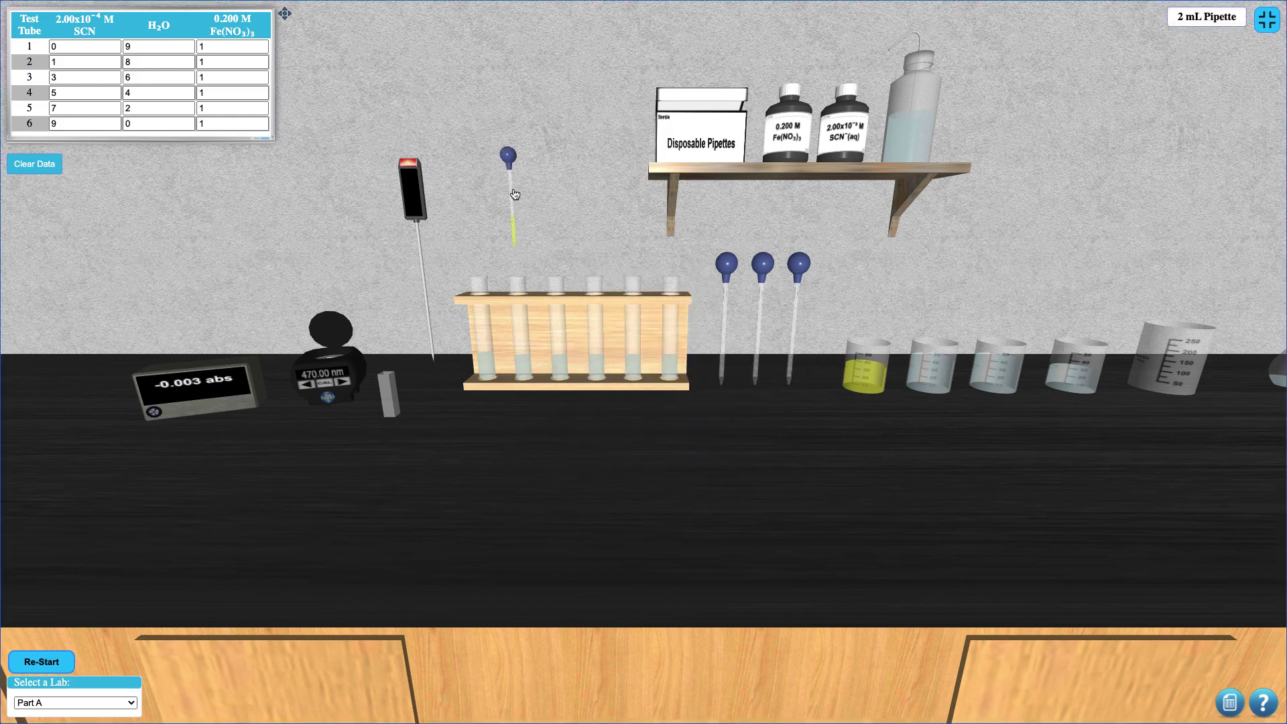
pyautogui.click(514, 195)
pyautogui.click(614, 315)
pyautogui.click(873, 382)
pyautogui.press('Up')
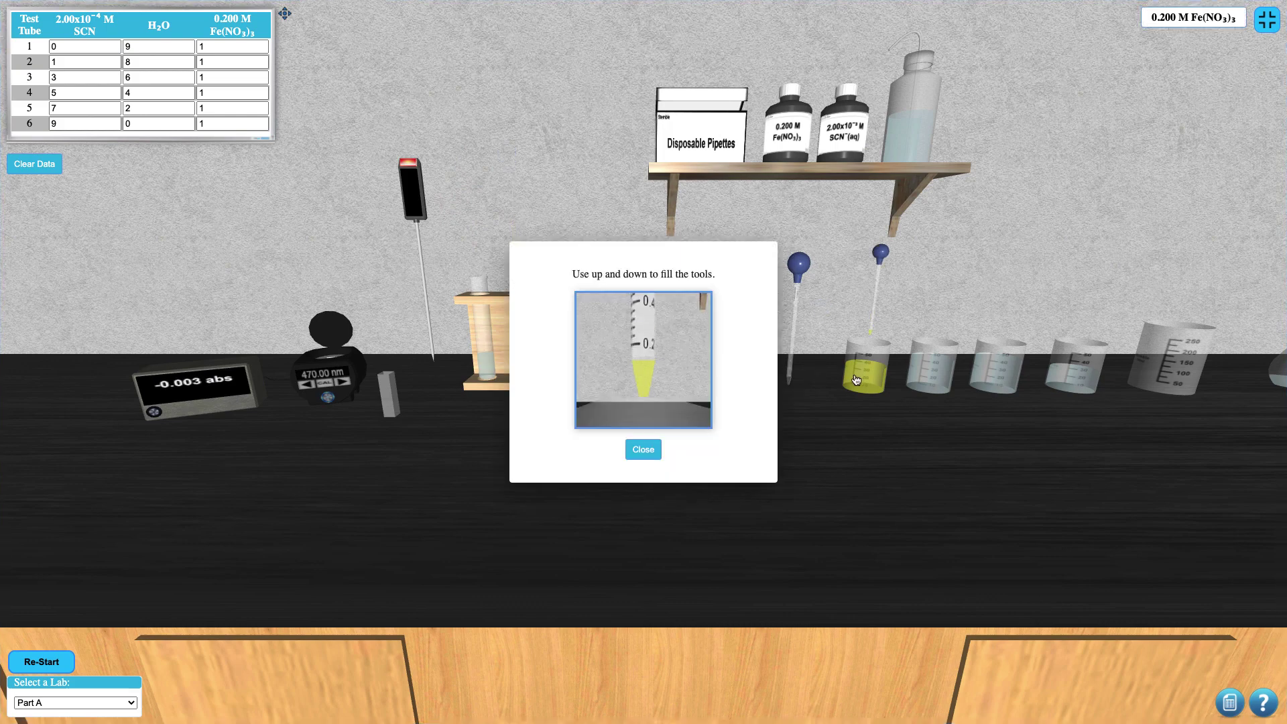
pyautogui.click(644, 449)
pyautogui.click(553, 195)
pyautogui.click(615, 319)
pyautogui.click(874, 384)
pyautogui.press('Up')
pyautogui.click(644, 449)
pyautogui.click(603, 335)
pyautogui.click(590, 195)
pyautogui.click(637, 319)
pyautogui.click(877, 380)
pyautogui.press('Up')
pyautogui.click(644, 449)
pyautogui.click(632, 346)
pyautogui.click(642, 315)
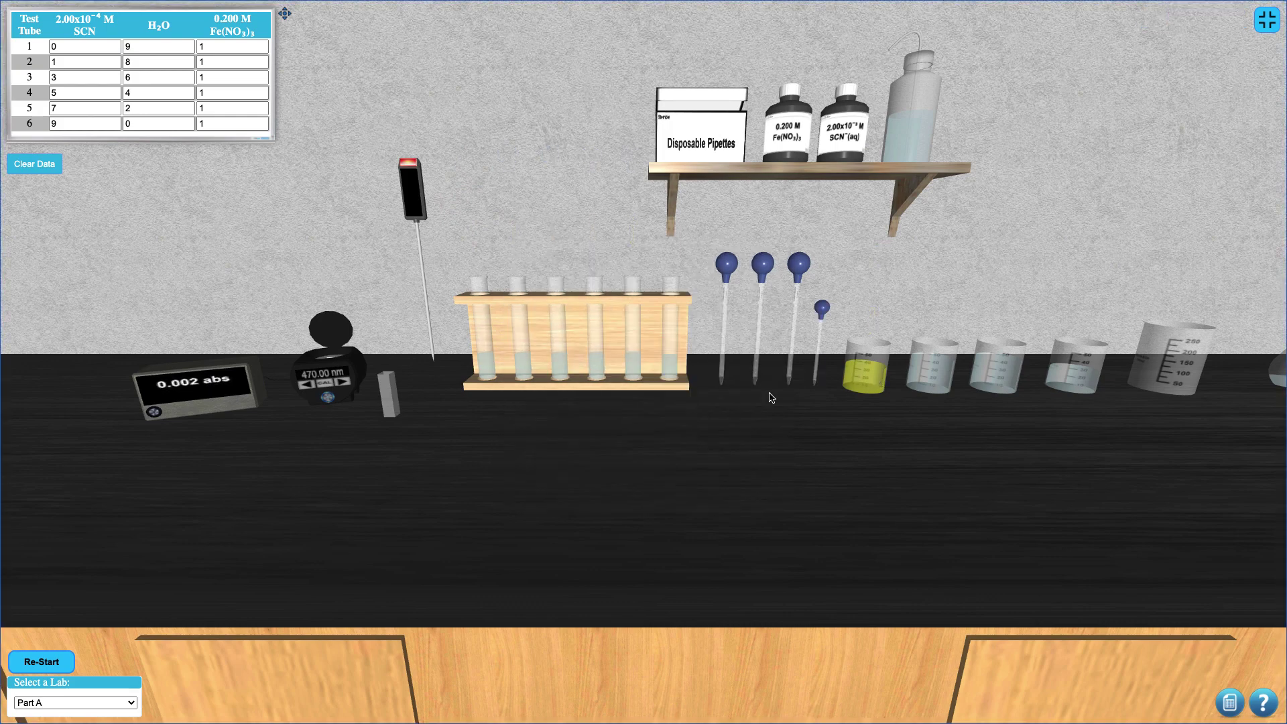
pyautogui.click(873, 376)
pyautogui.press('Up')
pyautogui.click(644, 448)
pyautogui.click(670, 345)
pyautogui.click(647, 317)
# - Put a cover on each of test tubes 1 through 6
pyautogui.click(488, 343)
pyautogui.click(632, 365)
pyautogui.click(525, 336)
pyautogui.click(634, 366)
pyautogui.click(560, 340)
pyautogui.click(634, 365)
pyautogui.click(599, 346)
pyautogui.click(631, 362)
pyautogui.click(632, 346)
pyautogui.click(633, 365)
pyautogui.click(669, 341)
pyautogui.click(634, 365)
# - Shake each capped test tube 1 through 6 to mix the contents
pyautogui.click(488, 335)
pyautogui.click(645, 381)
pyautogui.click(518, 332)
pyautogui.click(614, 381)
pyautogui.click(560, 340)
pyautogui.click(620, 380)
pyautogui.click(597, 345)
pyautogui.click(619, 376)
pyautogui.click(627, 343)
pyautogui.click(637, 382)
pyautogui.click(668, 339)
pyautogui.click(666, 384)
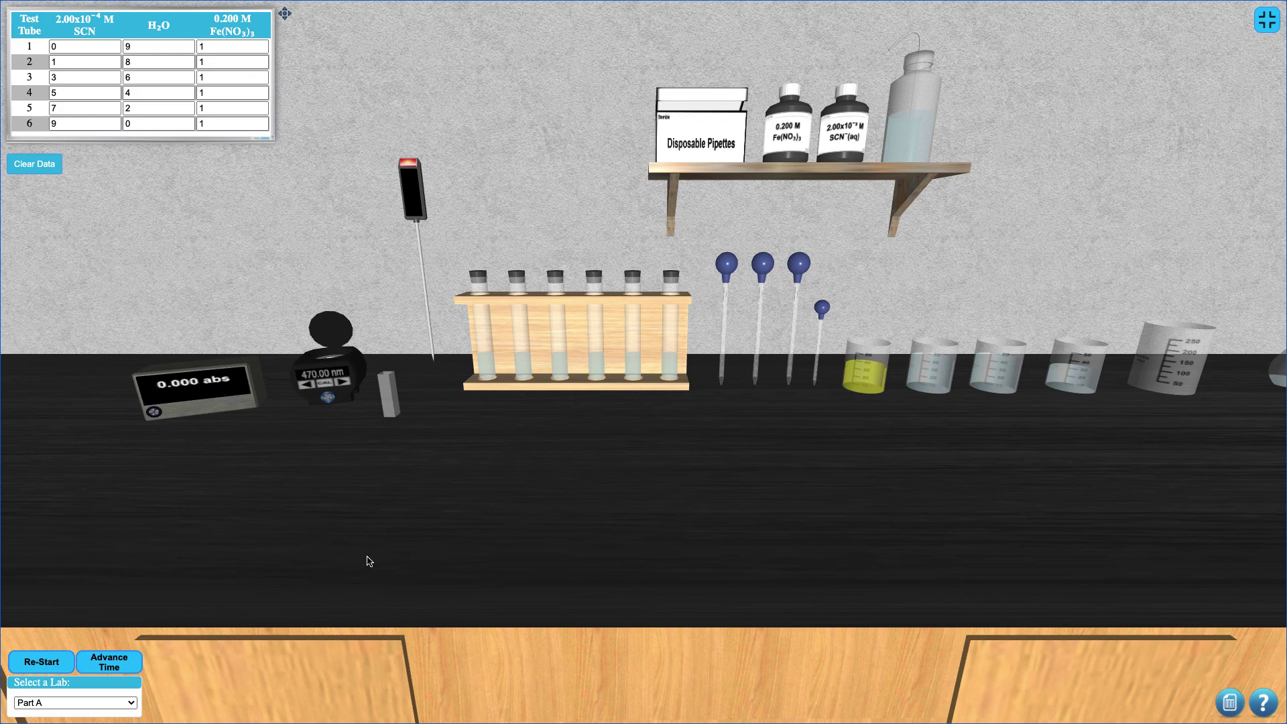
# - Let the mixtures stand 5 minutes, then load tube 1's mixture into the colorimeter as the blank
pyautogui.click(110, 664)
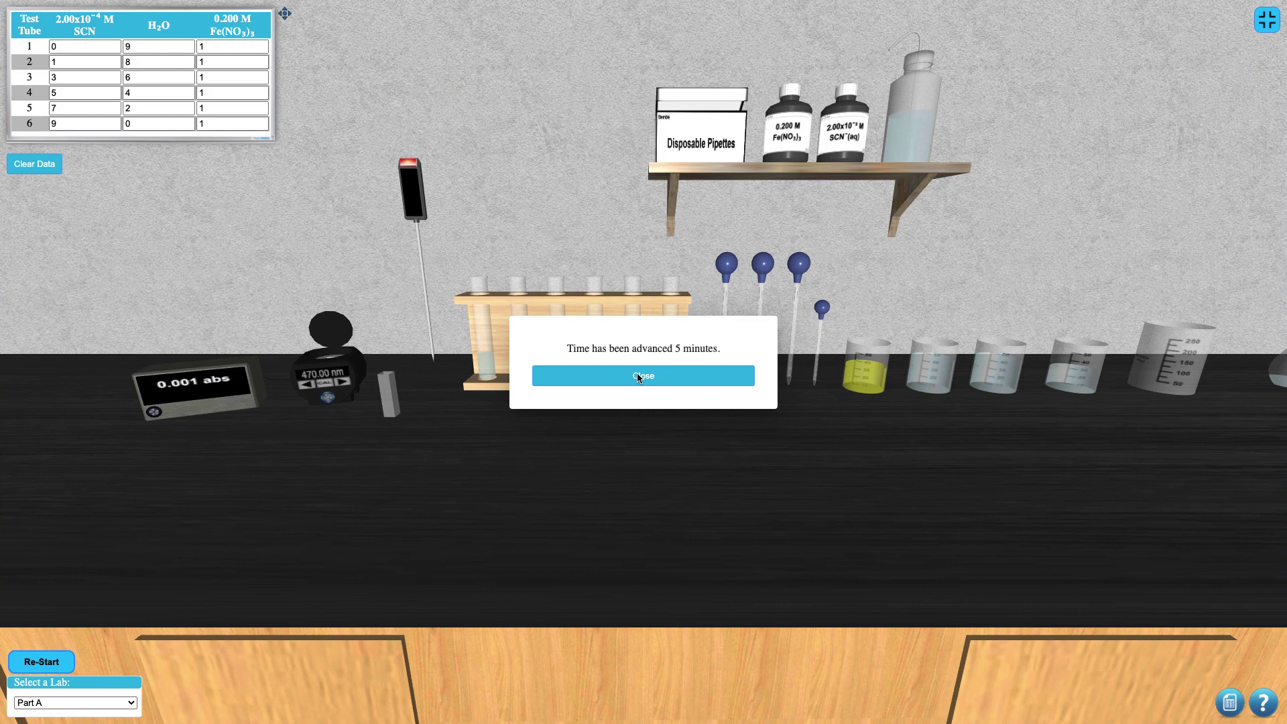
pyautogui.click(639, 377)
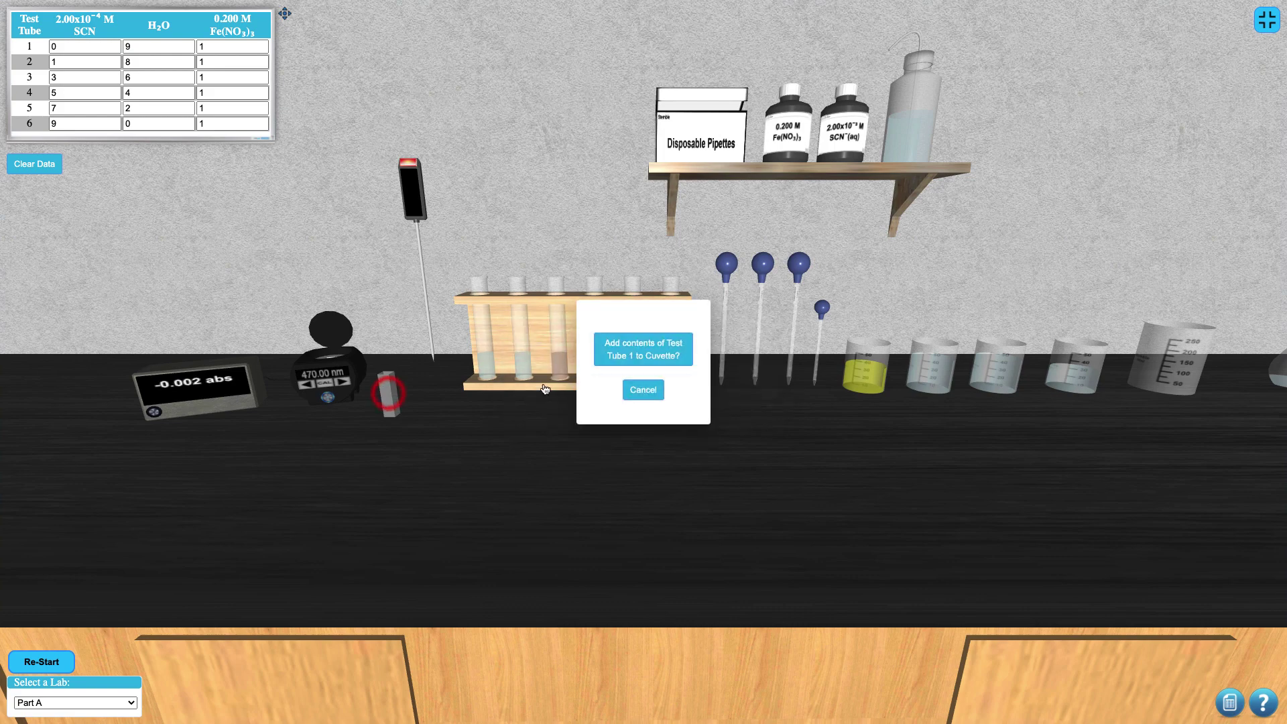
pyautogui.click(628, 354)
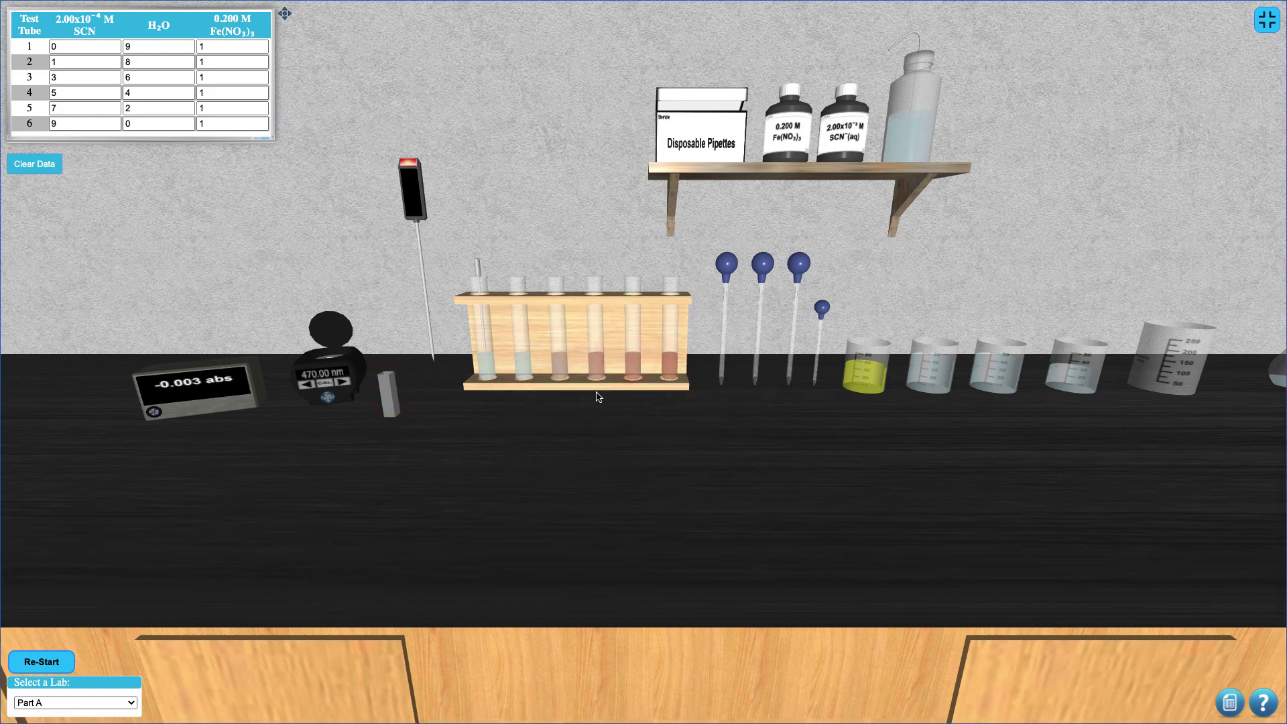
pyautogui.click(396, 405)
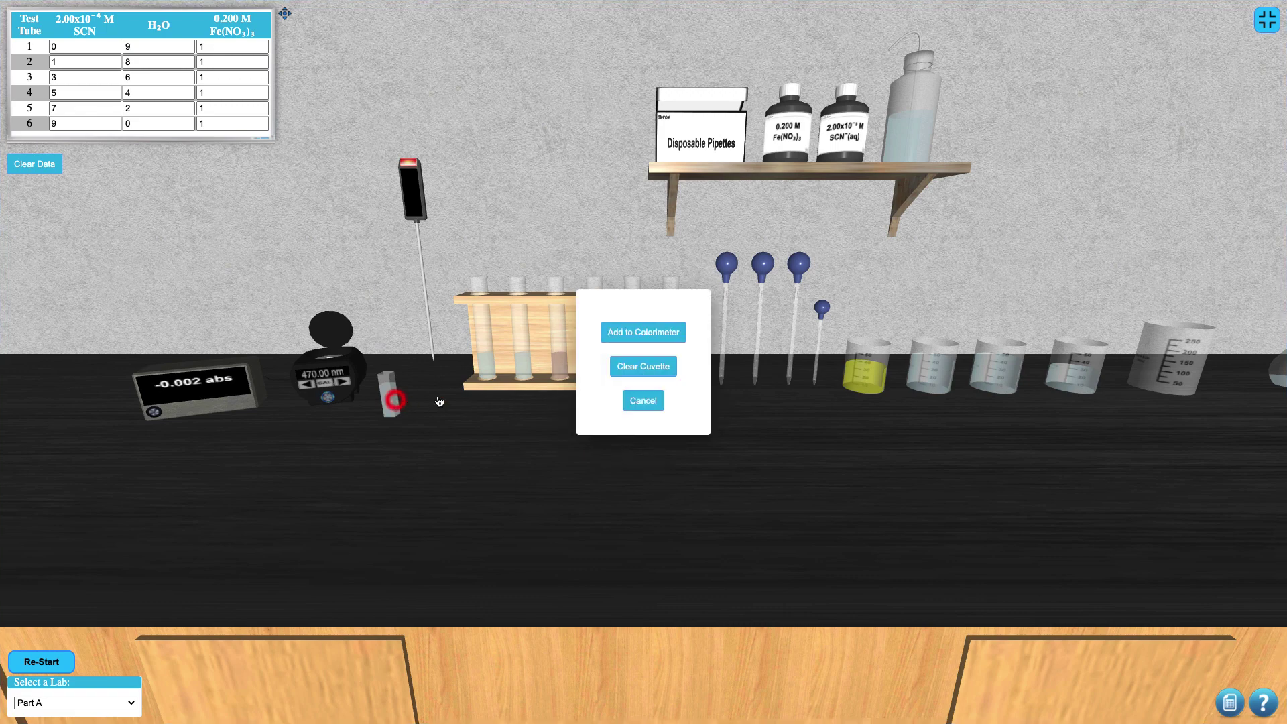
pyautogui.click(625, 331)
pyautogui.click(343, 342)
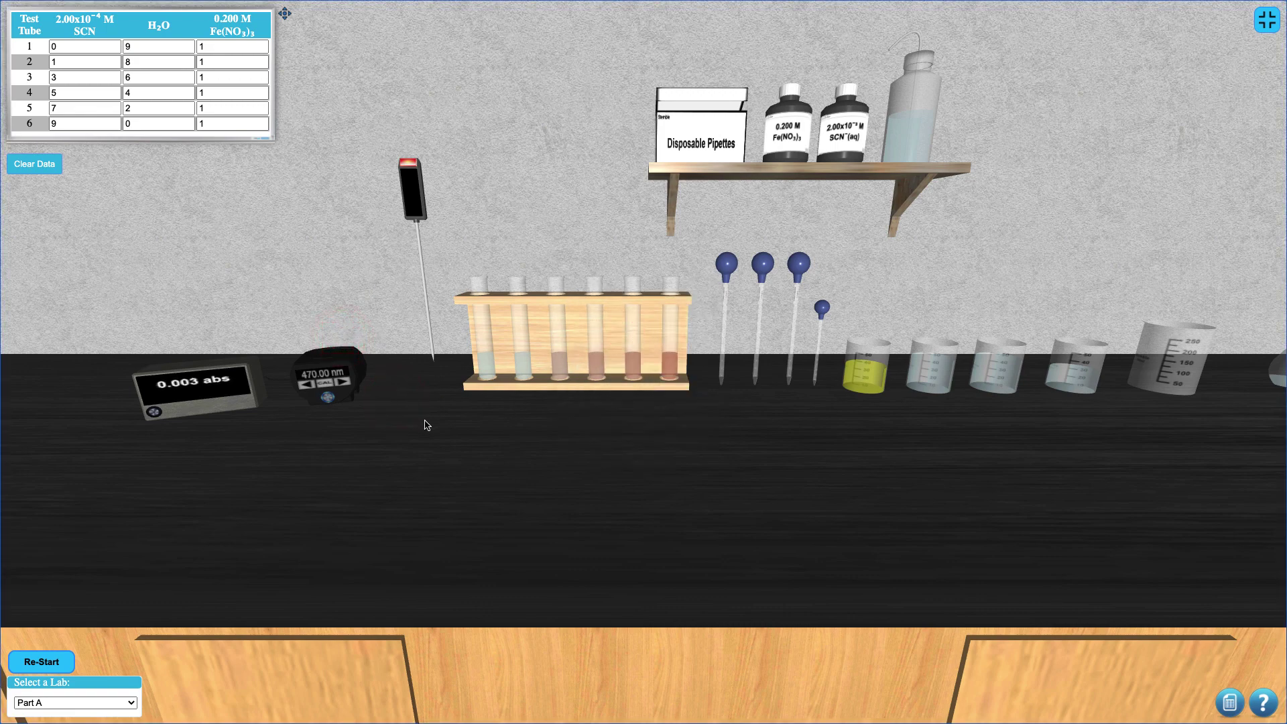
# - Calibrate the colorimeter on the blank and draw test tube 2's mixture into a fresh disposable pipette
pyautogui.click(330, 389)
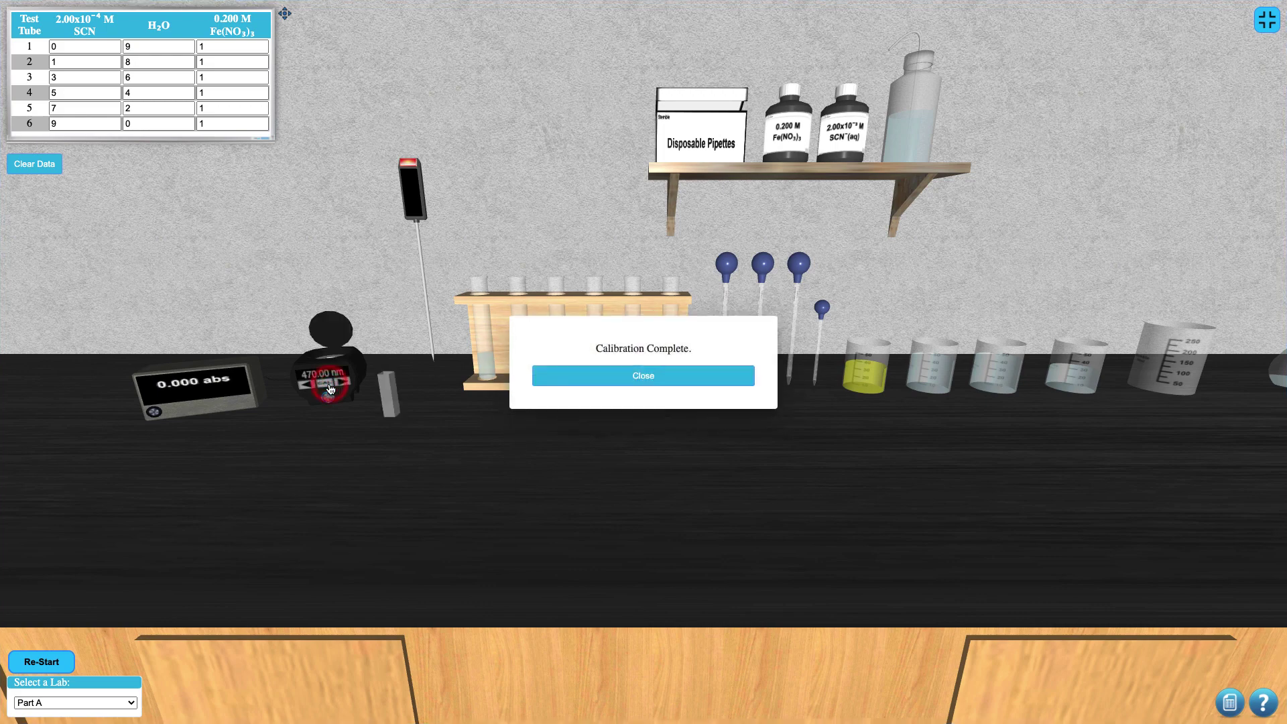
pyautogui.click(625, 376)
pyautogui.click(690, 139)
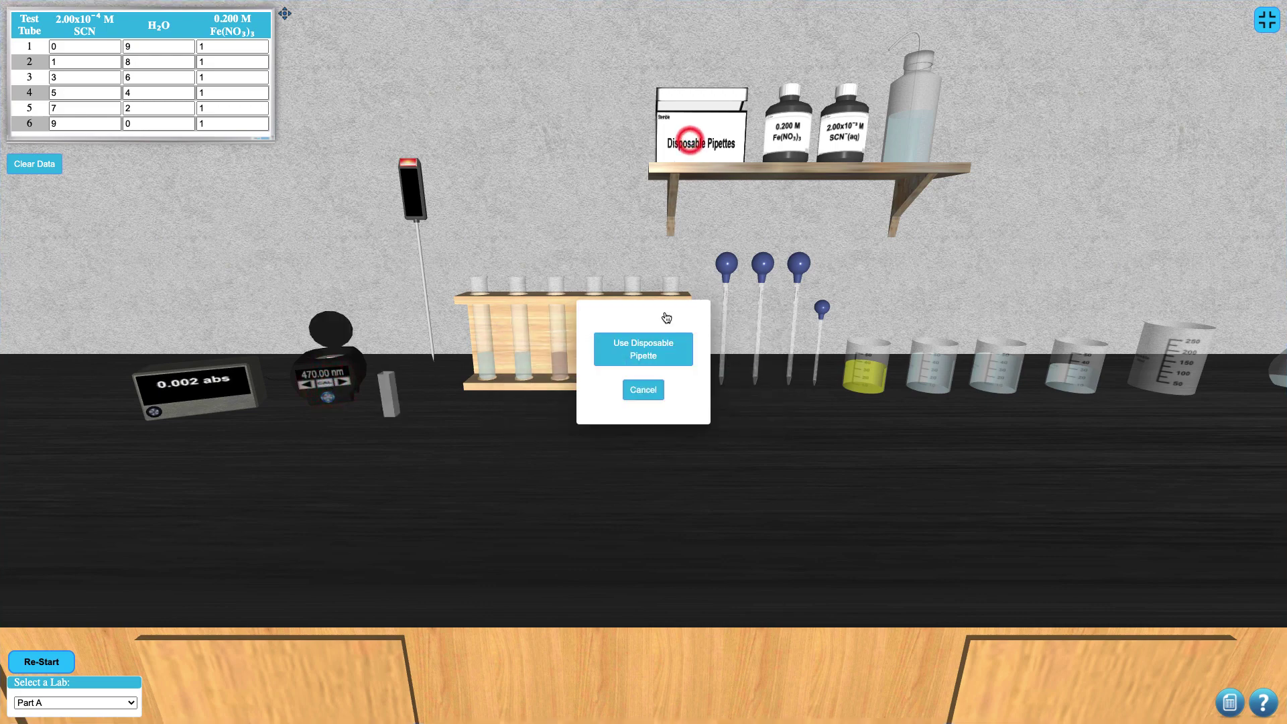
pyautogui.click(654, 348)
pyautogui.click(517, 311)
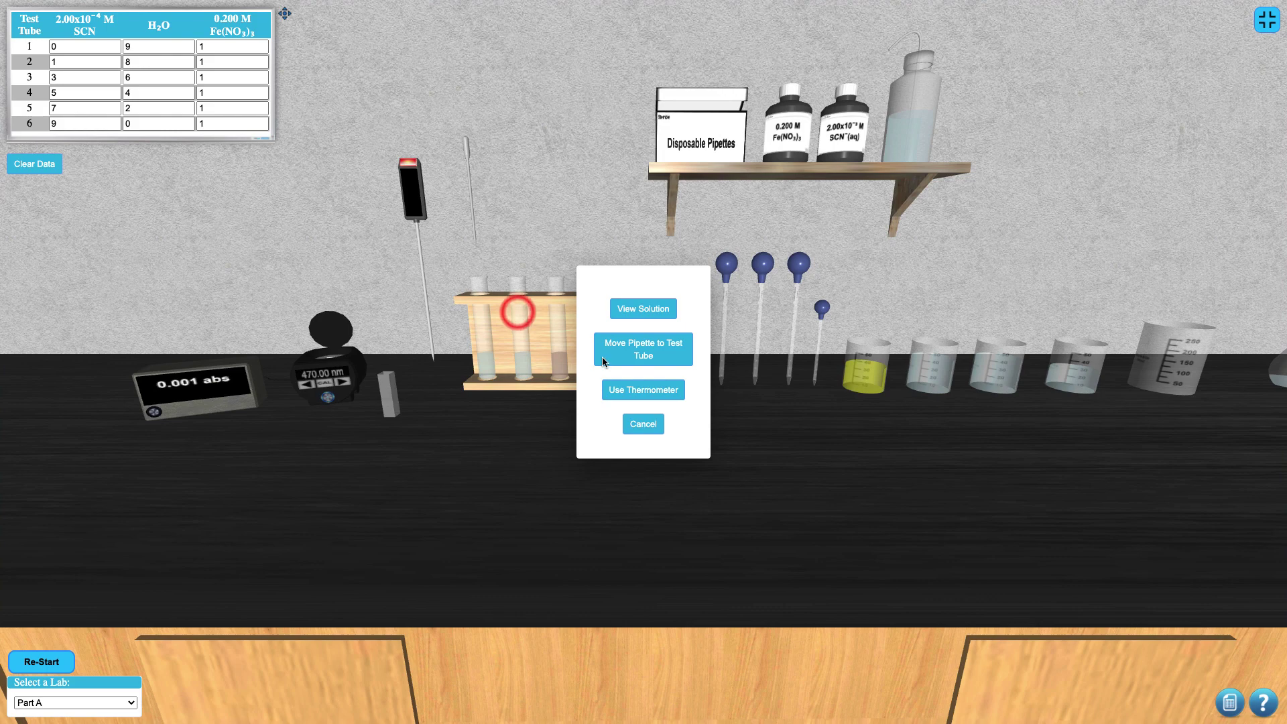
pyautogui.click(637, 353)
pyautogui.click(509, 161)
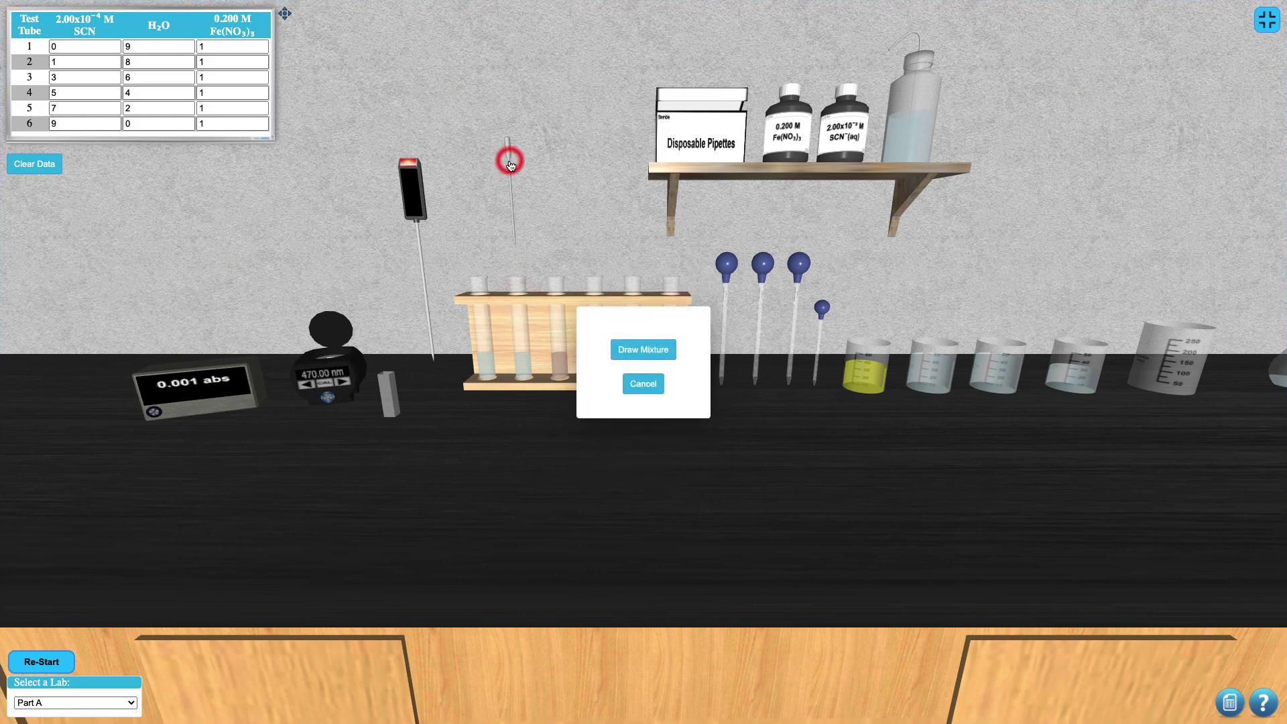
pyautogui.click(621, 351)
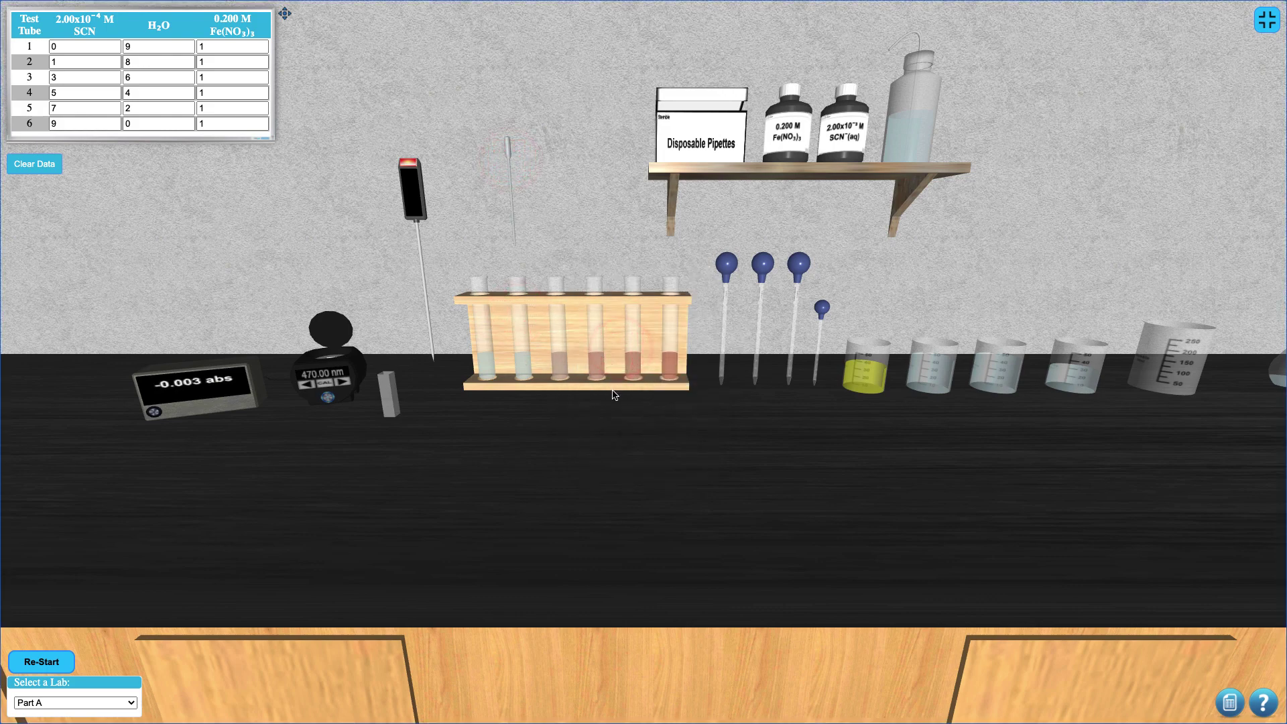
# - Transfer tube 2's mixture to the cuvette, read about 0.060 abs, then cancel the reading
pyautogui.click(395, 397)
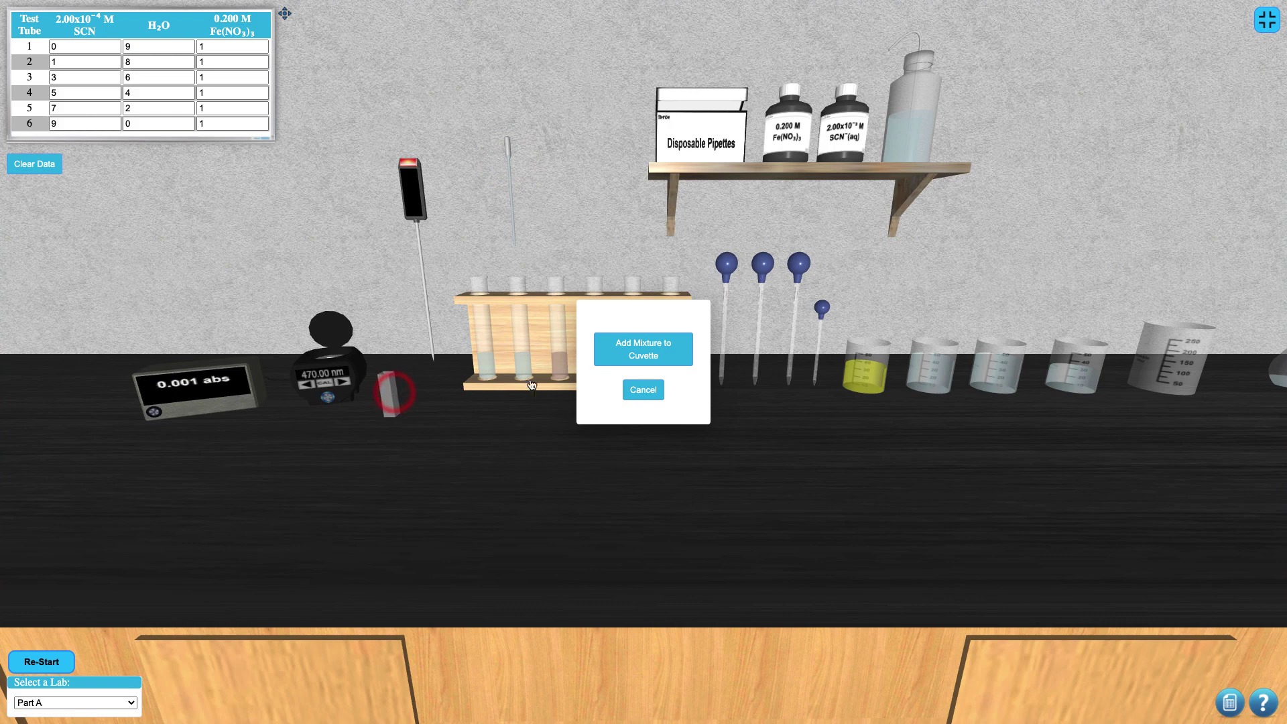
pyautogui.click(614, 349)
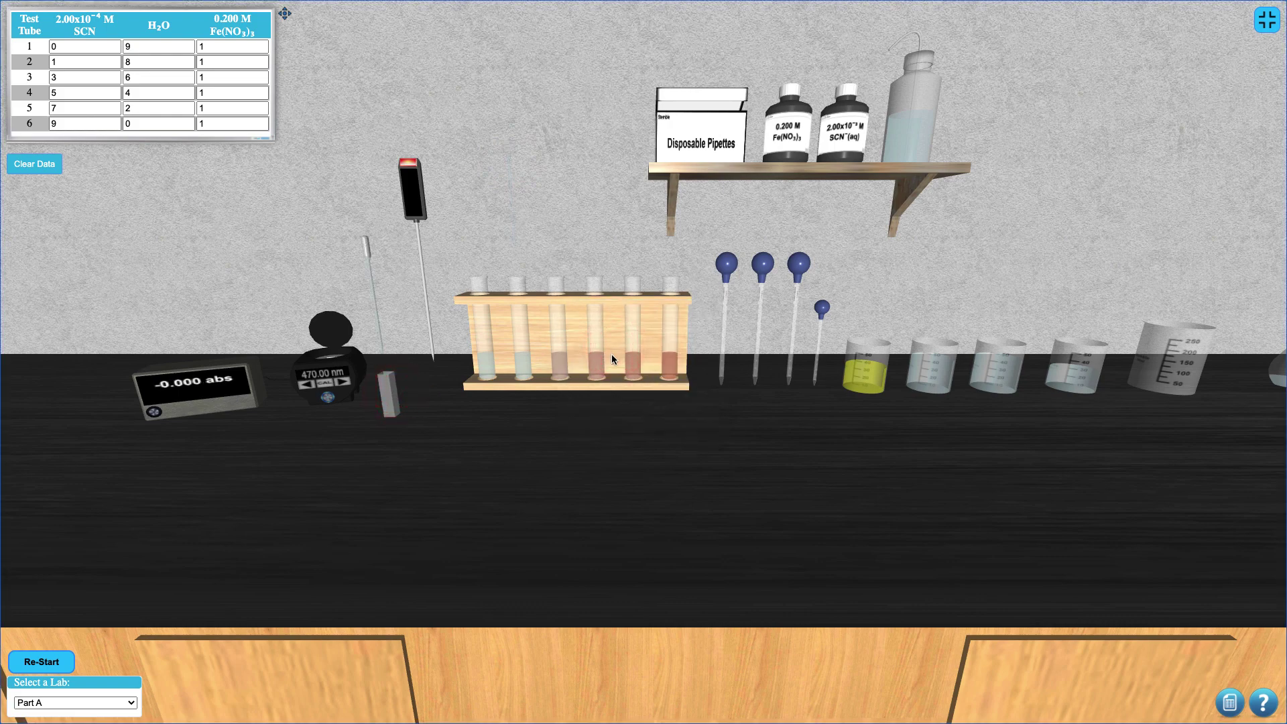
pyautogui.click(396, 396)
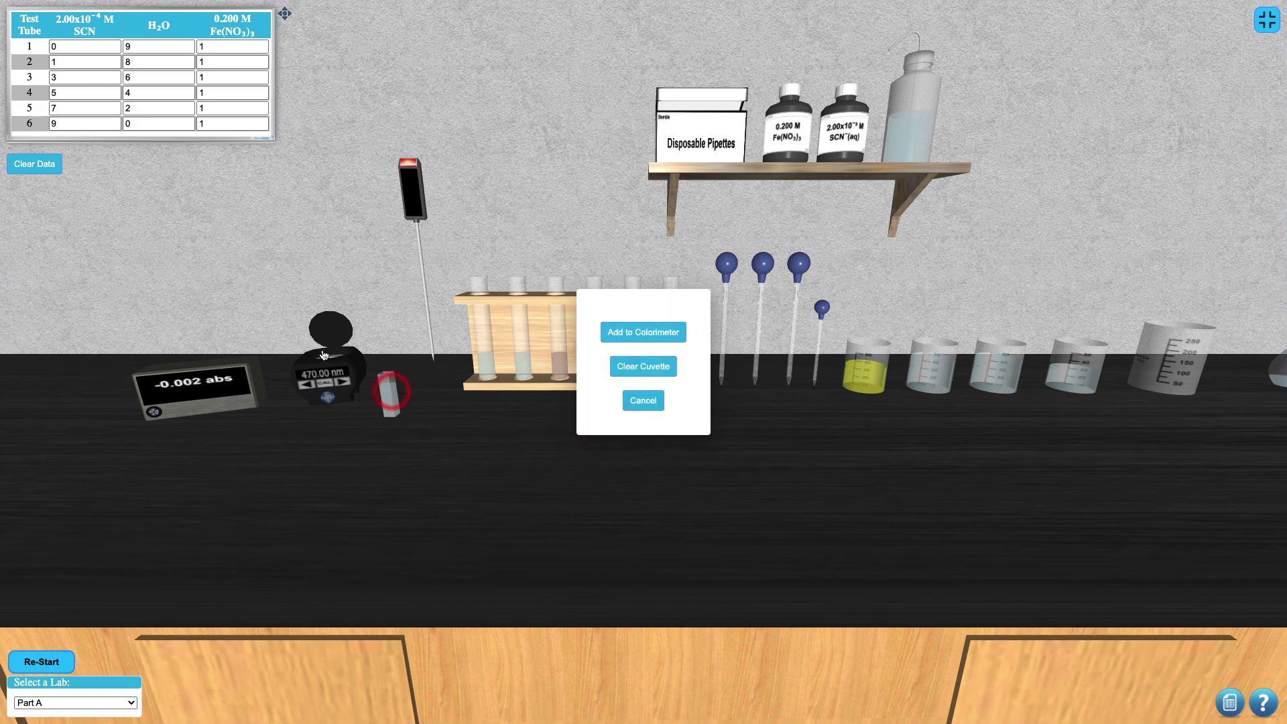
pyautogui.click(635, 336)
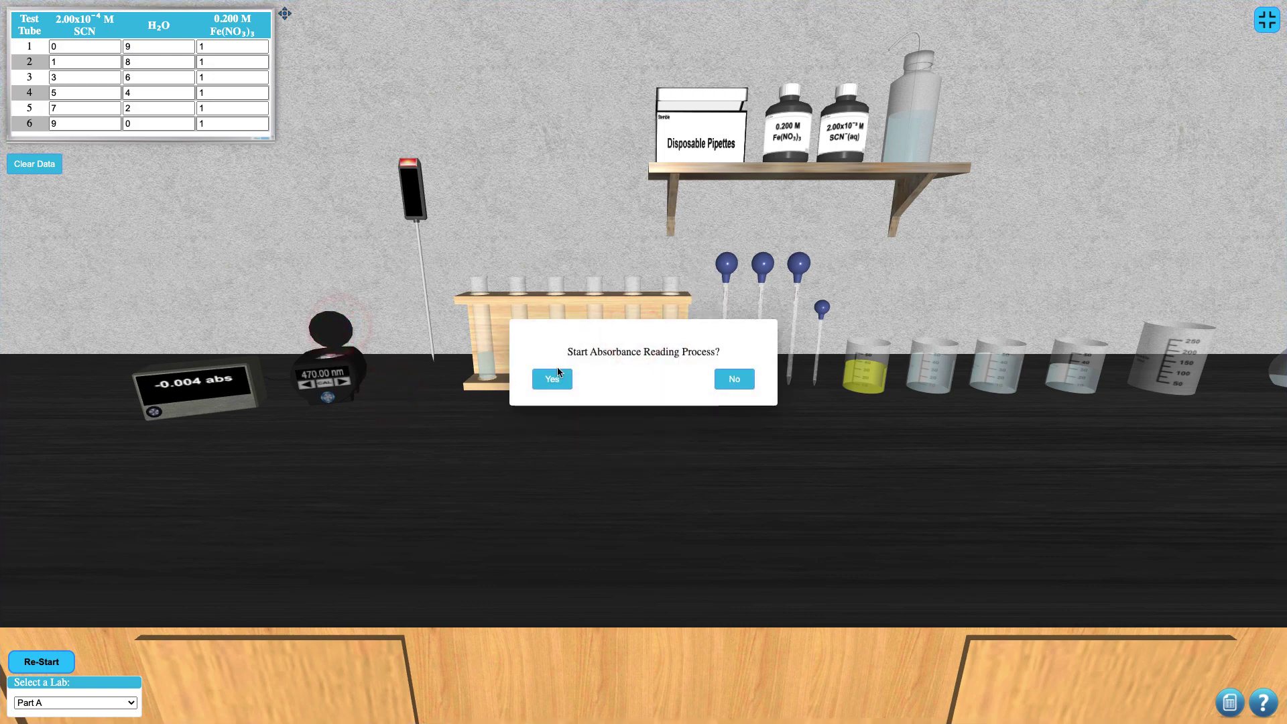
pyautogui.click(557, 372)
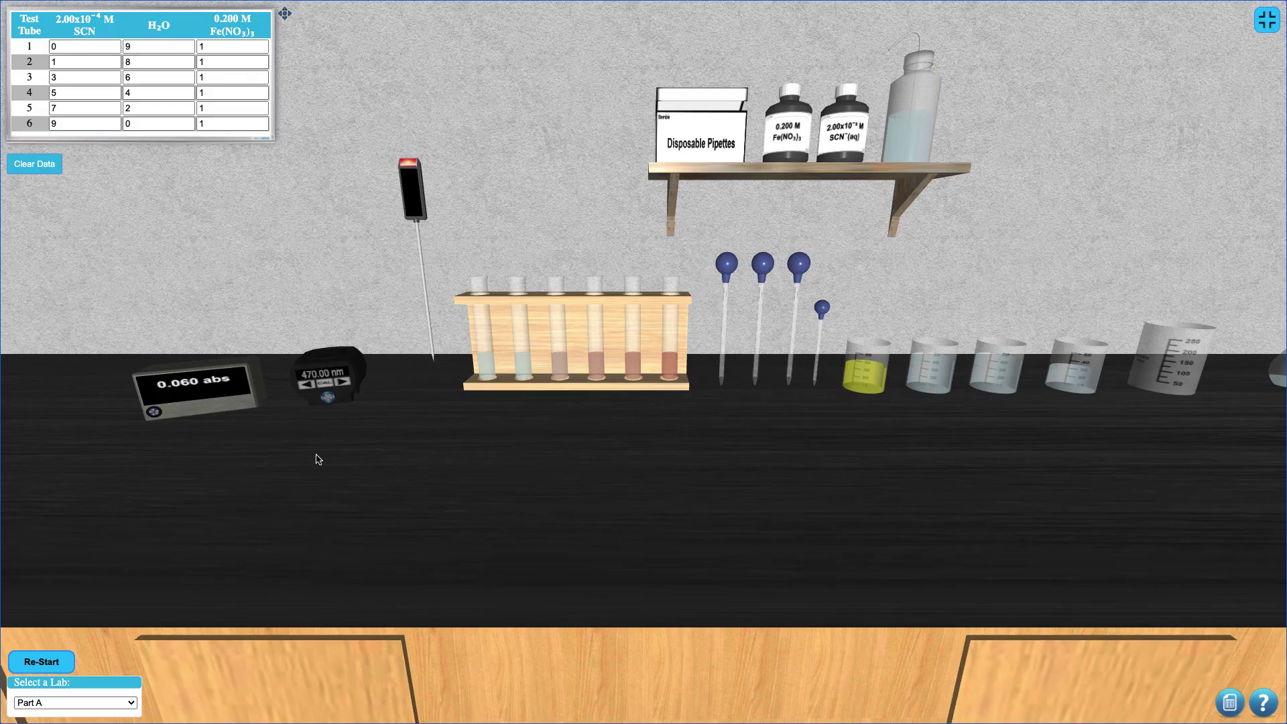
pyautogui.click(339, 355)
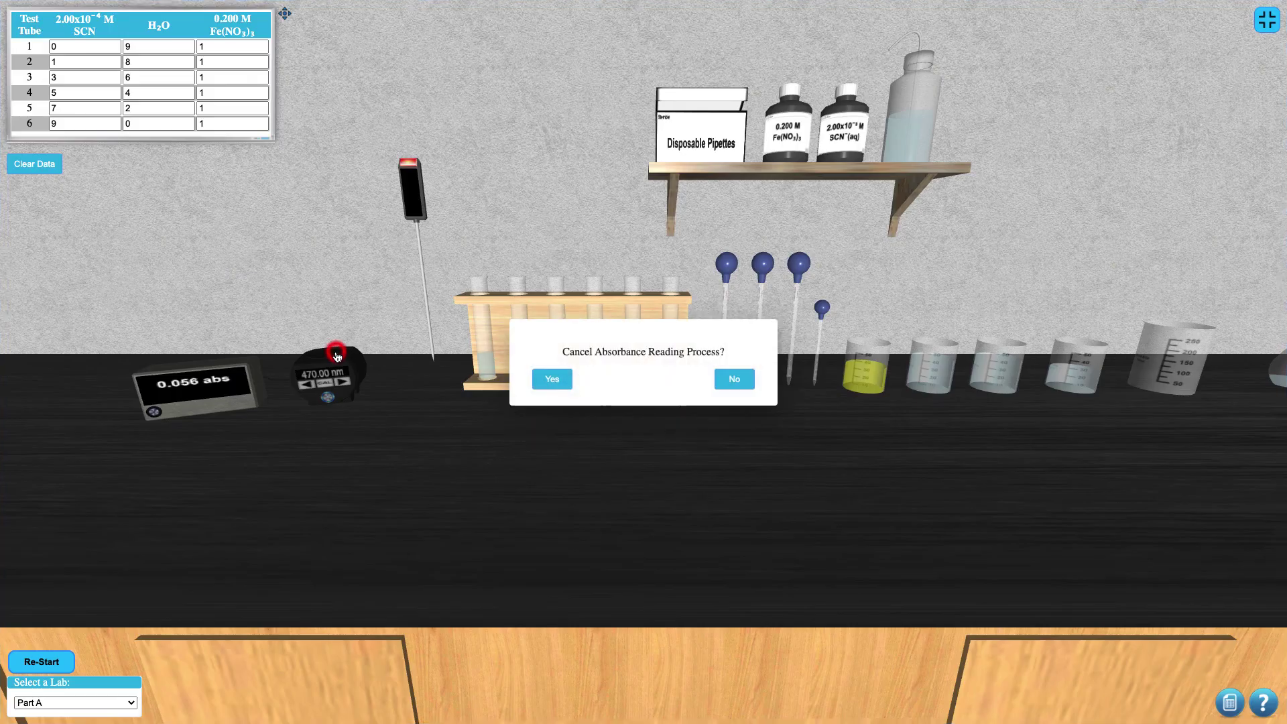
pyautogui.click(554, 383)
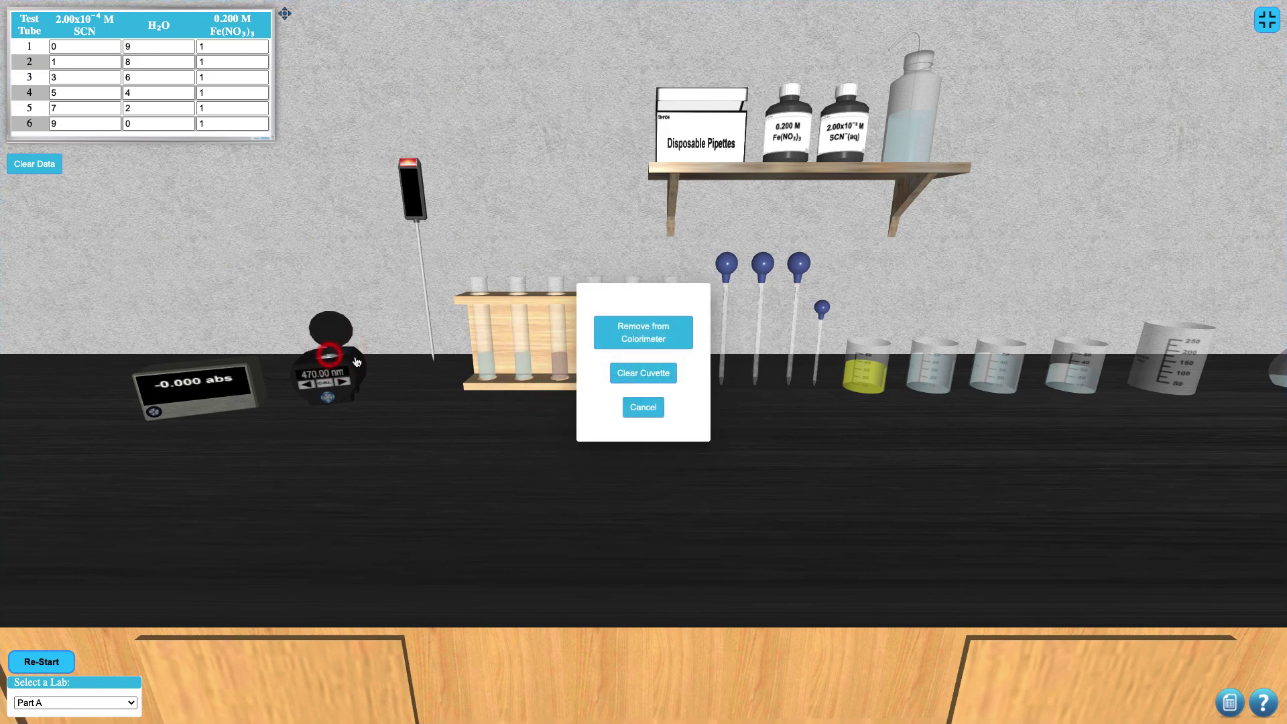
# - Remove the cuvette from the colorimeter and empty it
pyautogui.click(630, 340)
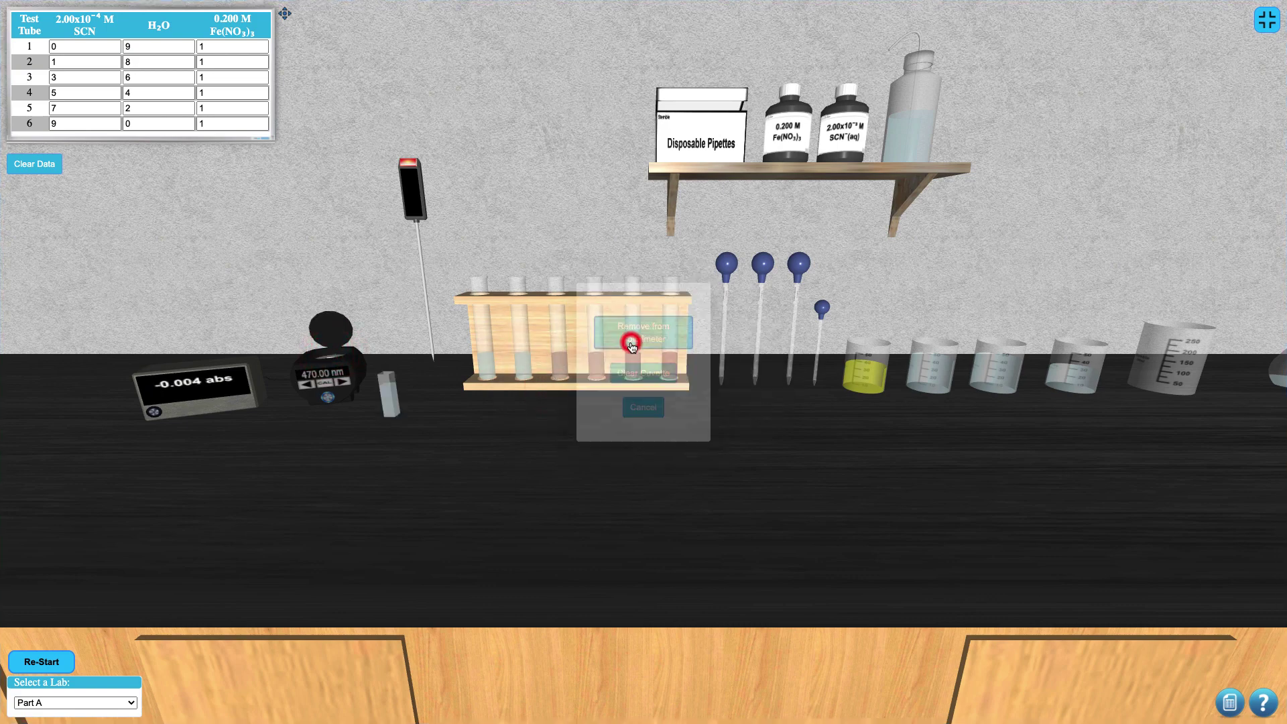
pyautogui.click(390, 394)
pyautogui.click(622, 371)
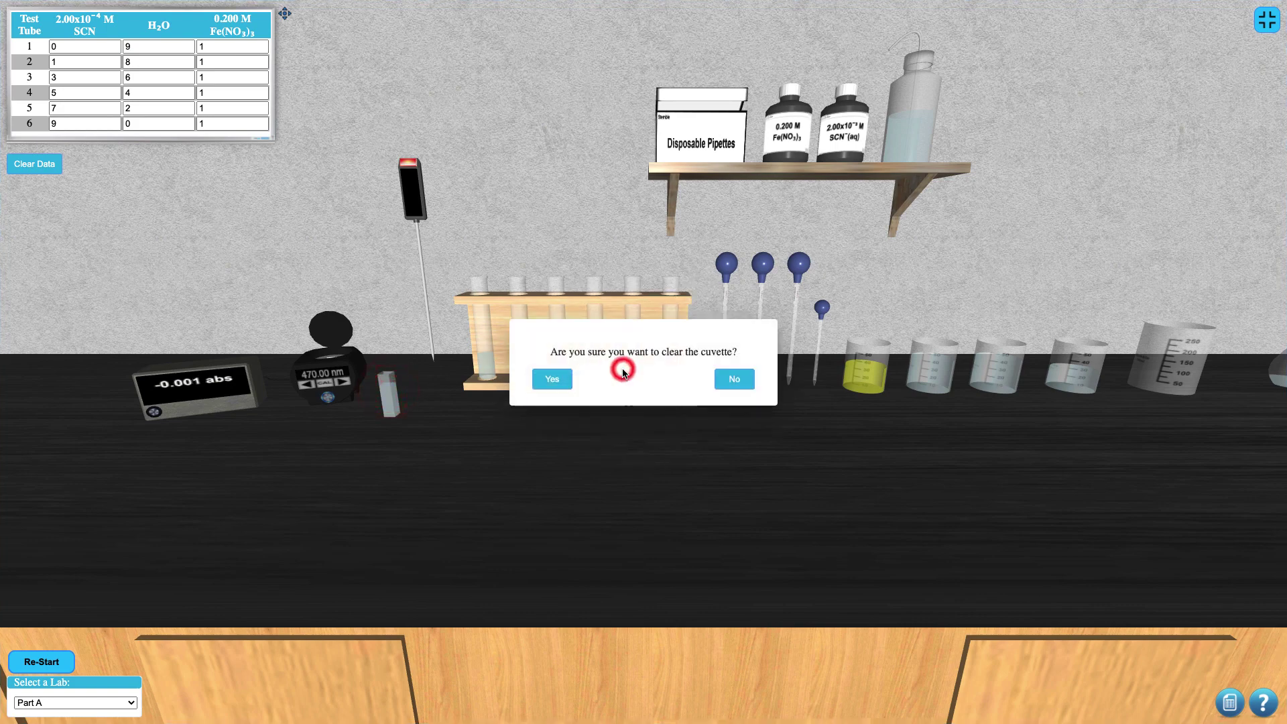
pyautogui.click(569, 381)
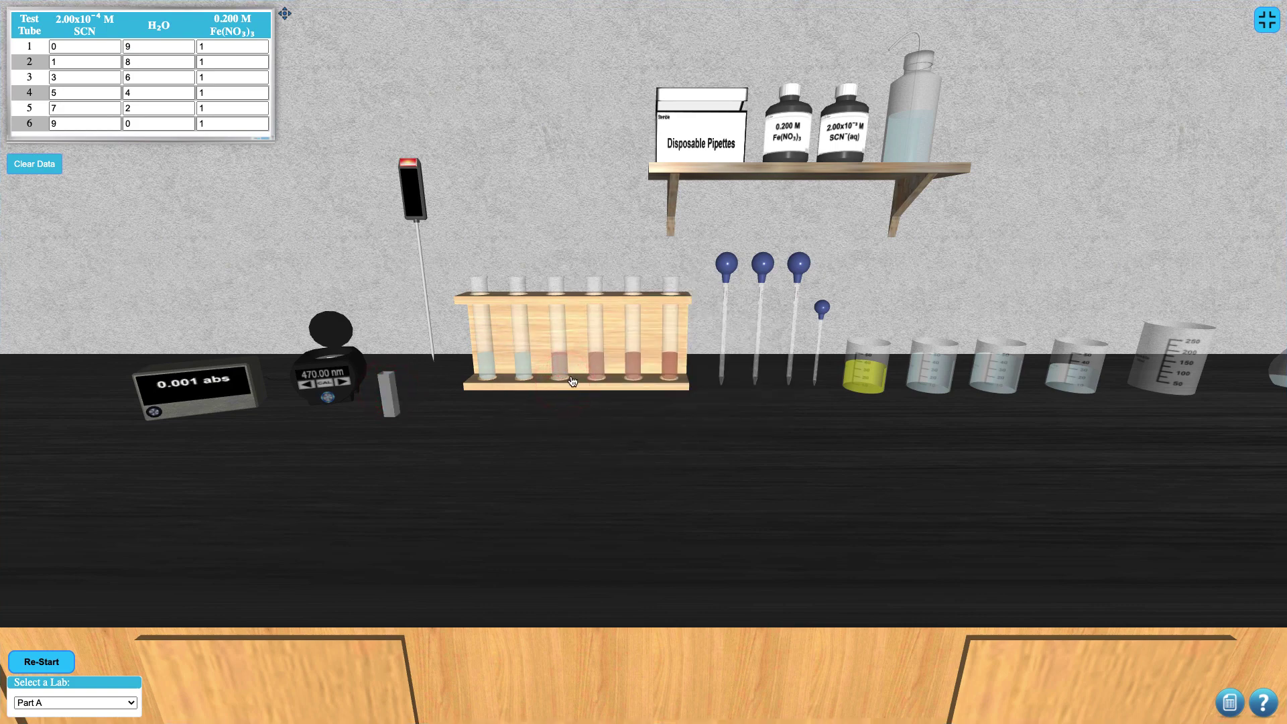
# - Draw test tube 6's mixture into a fresh disposable pipette
pyautogui.click(696, 143)
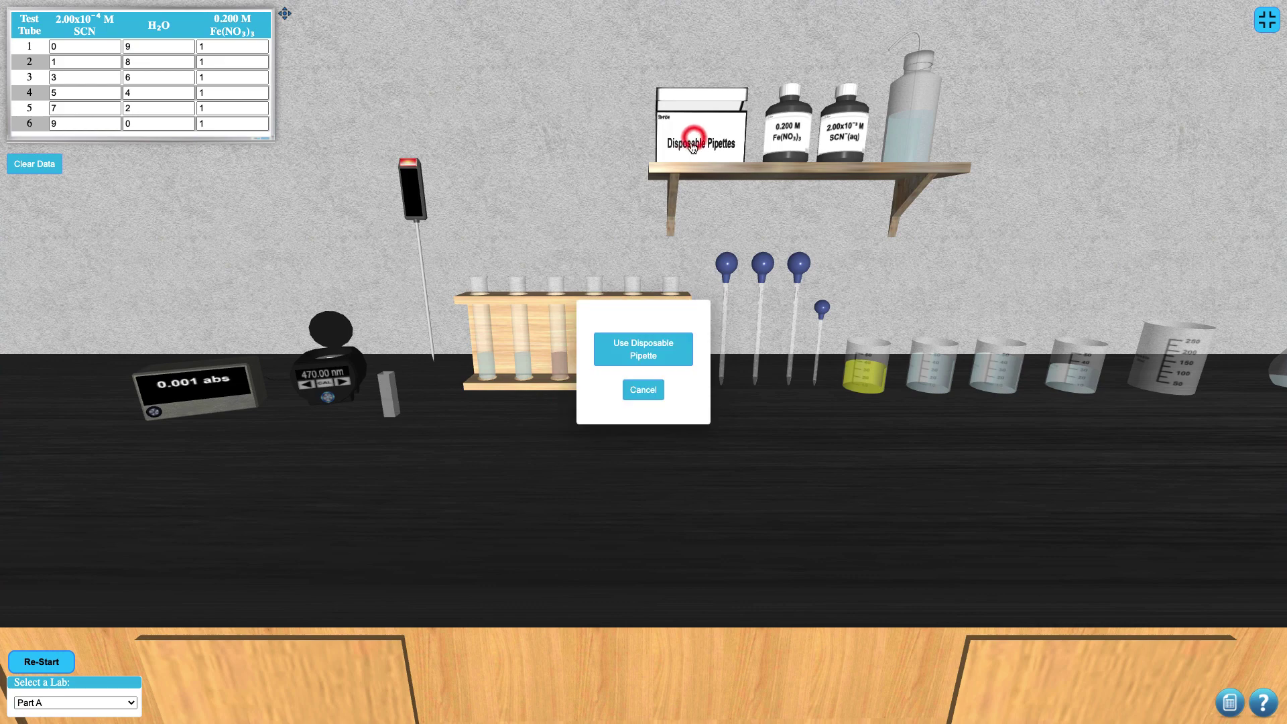
pyautogui.click(646, 347)
pyautogui.click(671, 312)
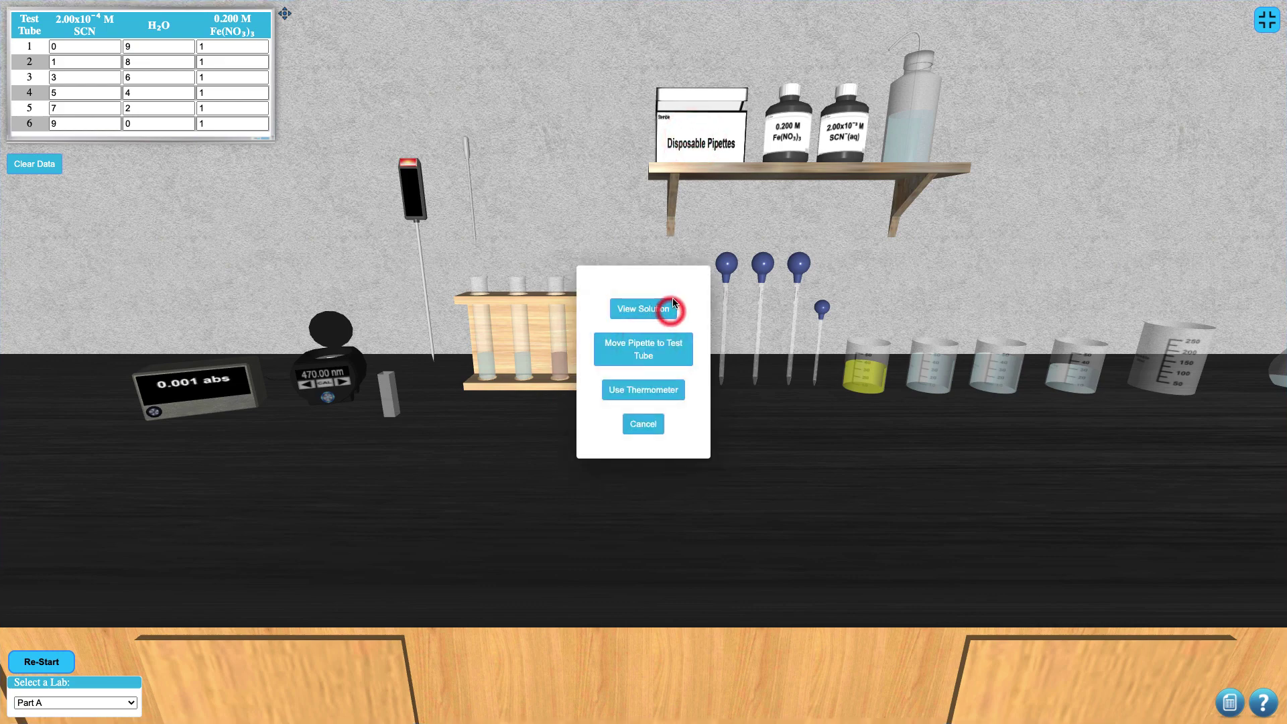
pyautogui.click(649, 343)
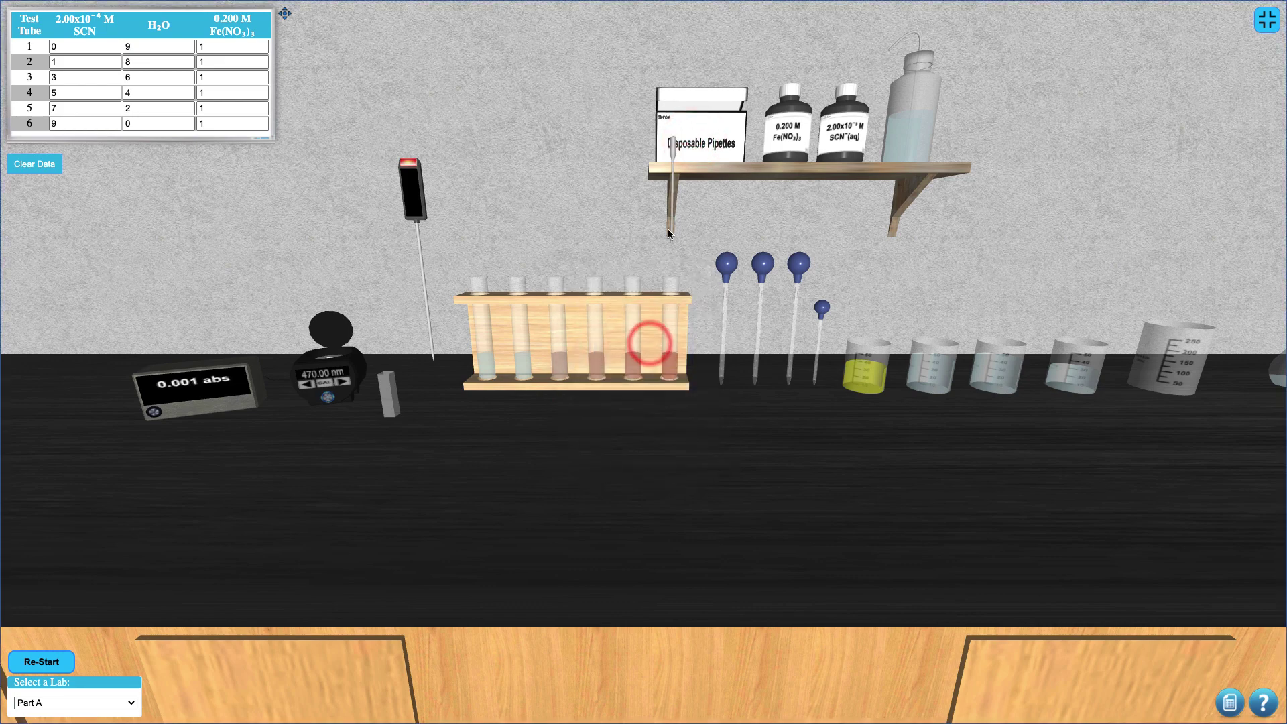
pyautogui.click(675, 195)
pyautogui.click(646, 348)
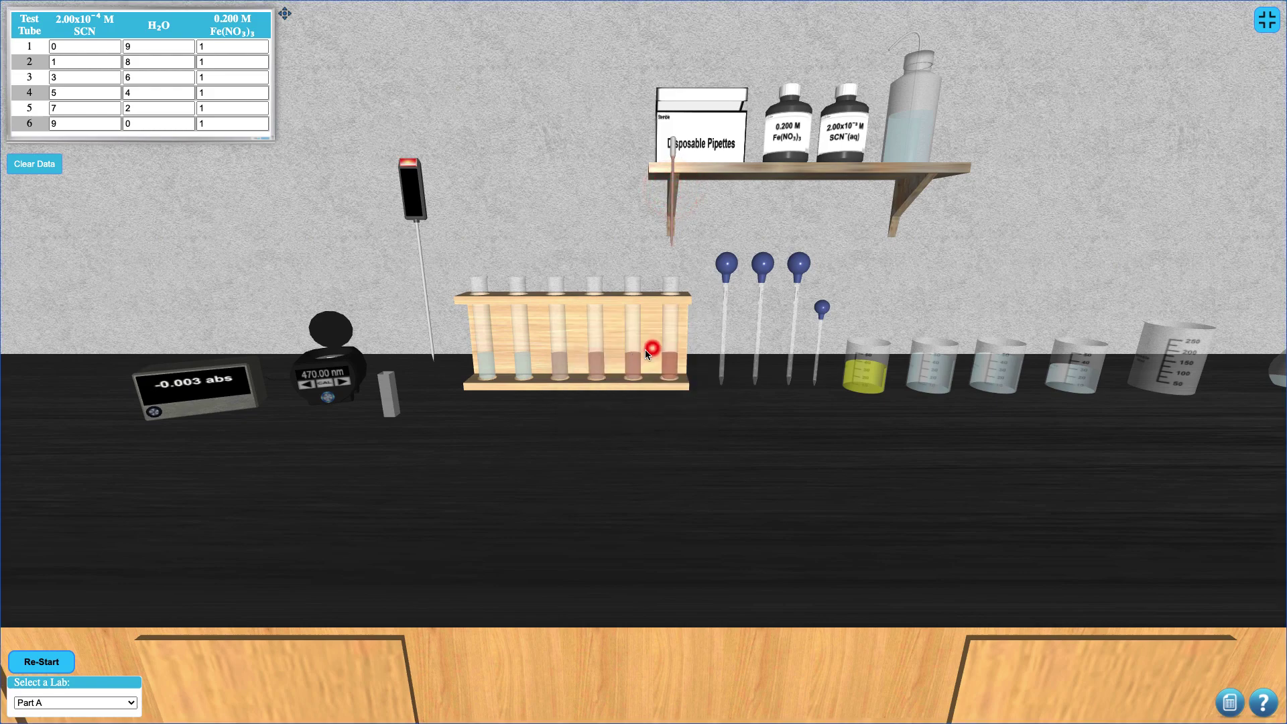